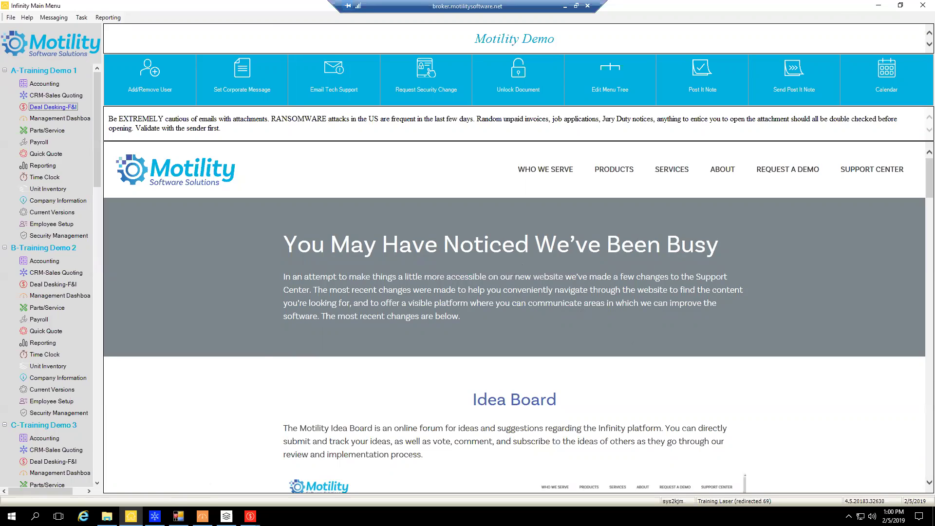
# Step: Switch to the Task Command Center and look over the call task's phone number and the remaining task columns
pyautogui.click(155, 517)
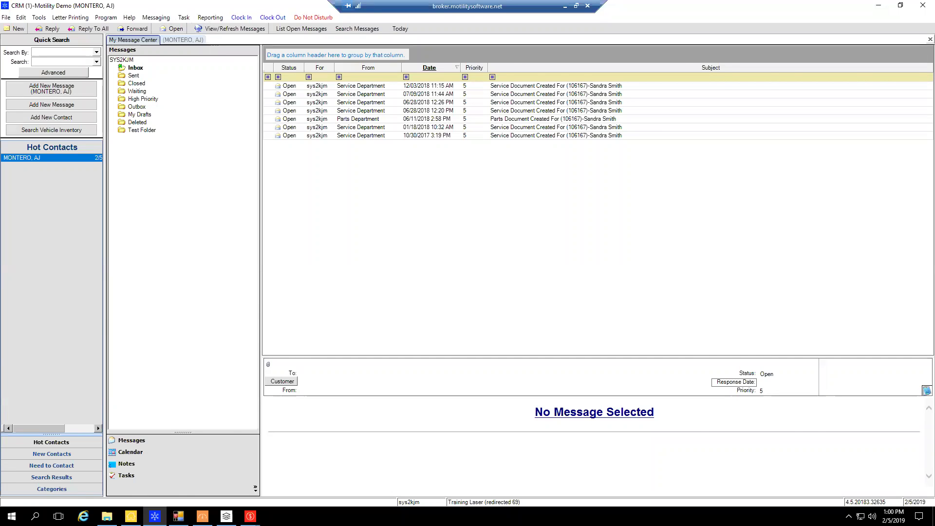
pyautogui.click(203, 516)
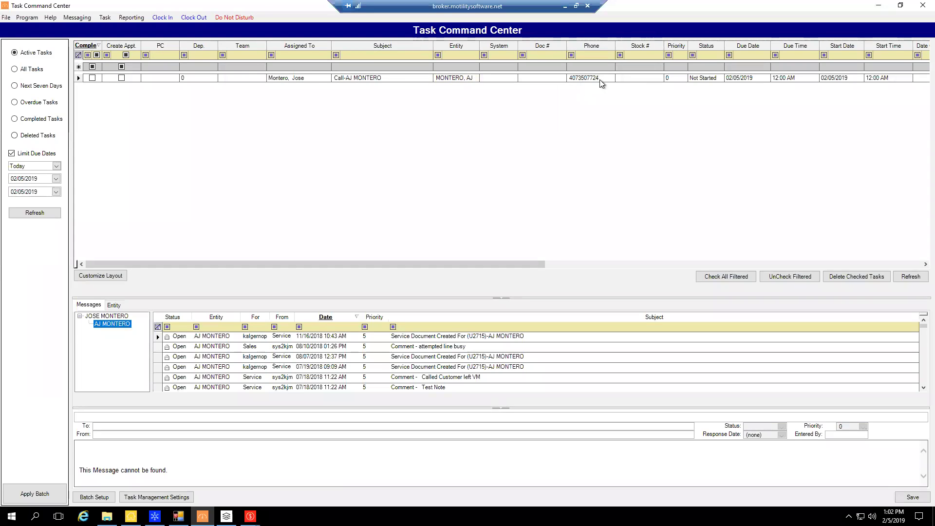
pyautogui.moveTo(568, 86); pyautogui.dragTo(560, 82)
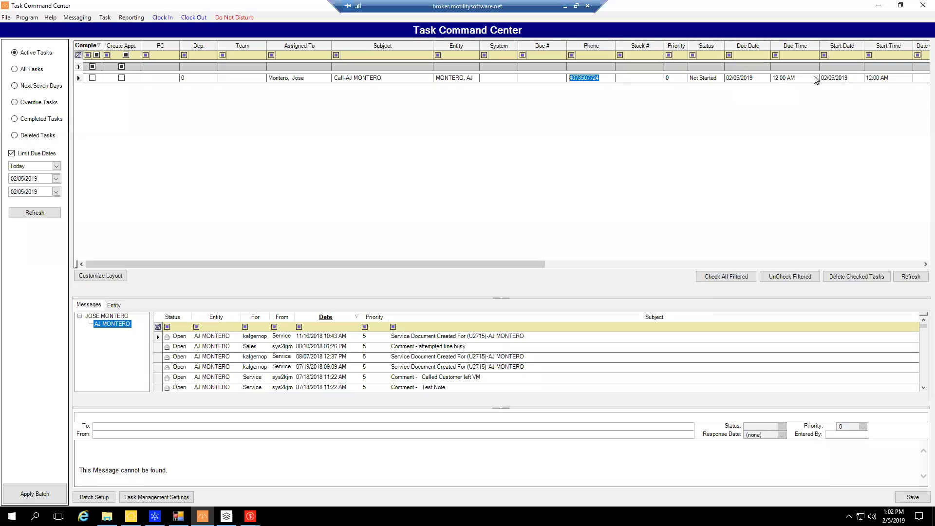
pyautogui.moveTo(469, 265); pyautogui.dragTo(416, 269)
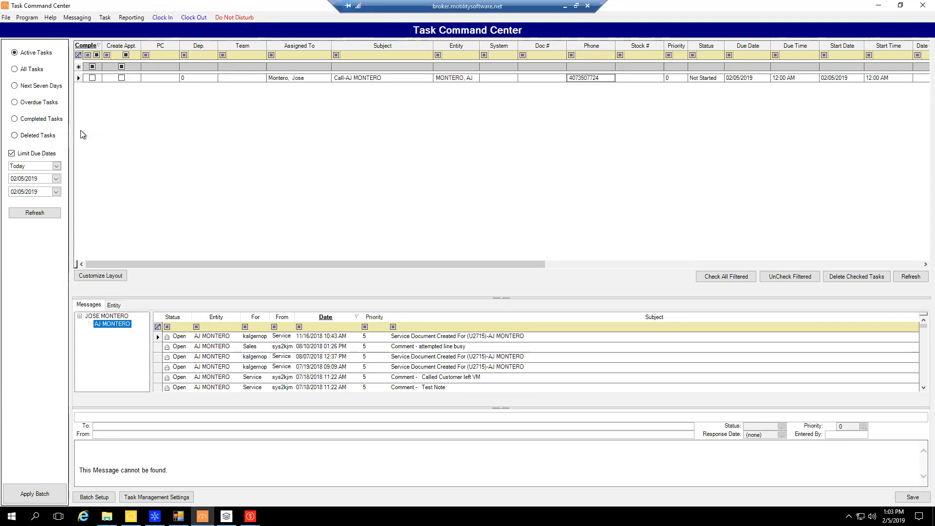
# Step: Limit the task due dates to the range from 02/04/2019 to 02/05/2019 and refresh the task list
pyautogui.click(56, 179)
pyautogui.click(27, 220)
pyautogui.click(57, 191)
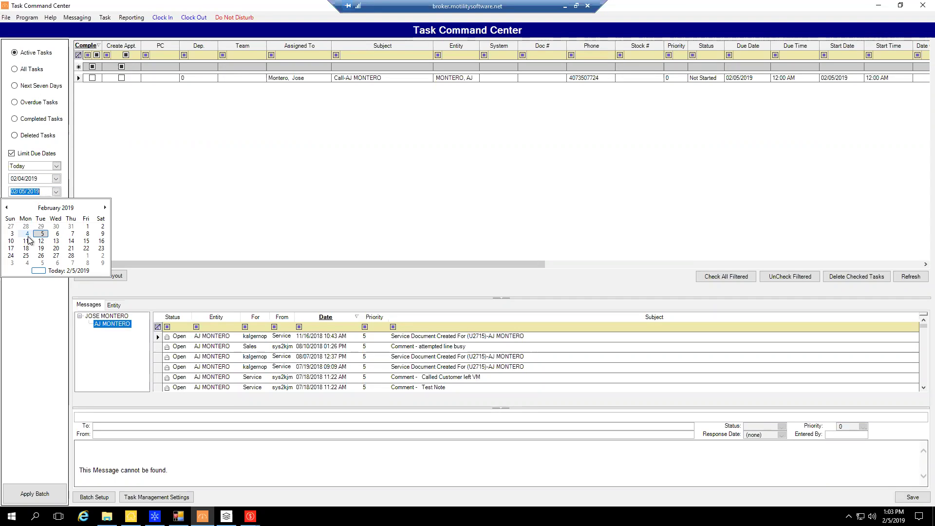
pyautogui.click(33, 181)
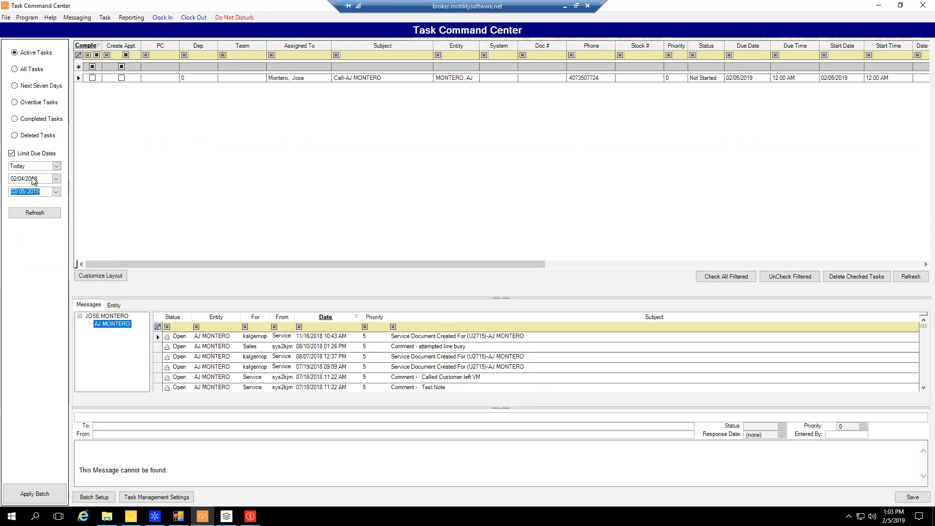
pyautogui.click(35, 212)
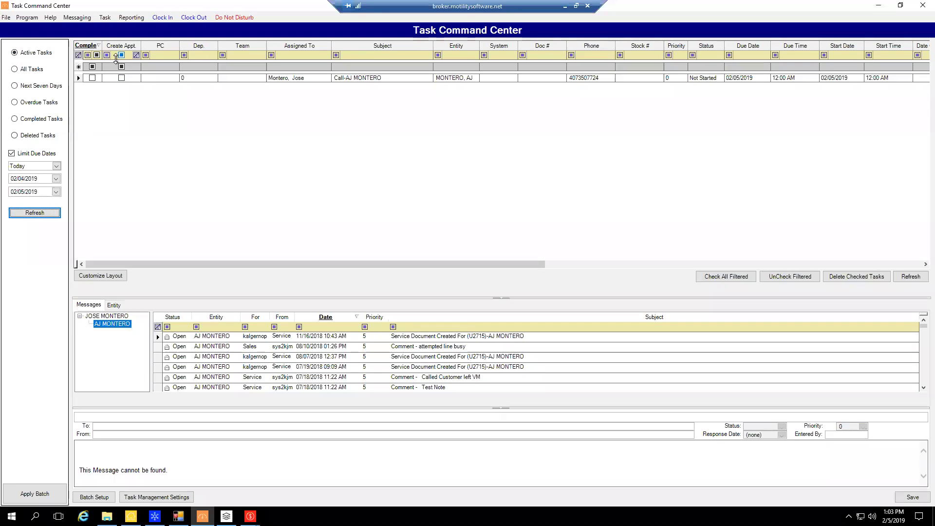
# Step: Check the task list under the All Tasks and Completed Tasks views, and return to Active Tasks
pyautogui.click(14, 69)
pyautogui.click(15, 53)
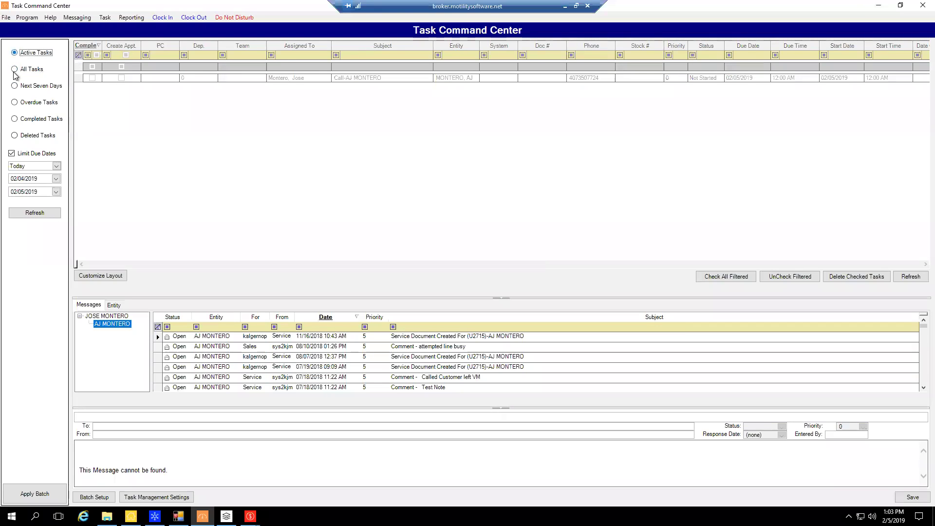
pyautogui.click(14, 119)
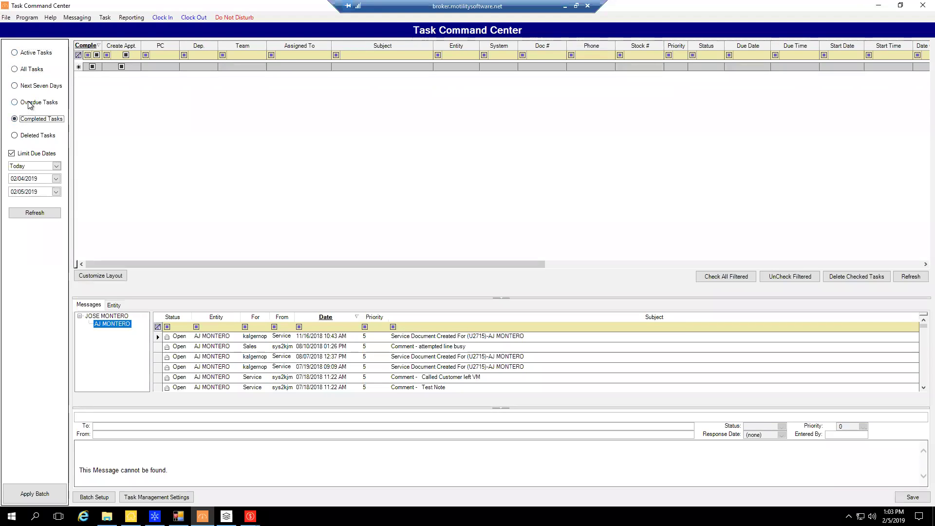
pyautogui.click(15, 53)
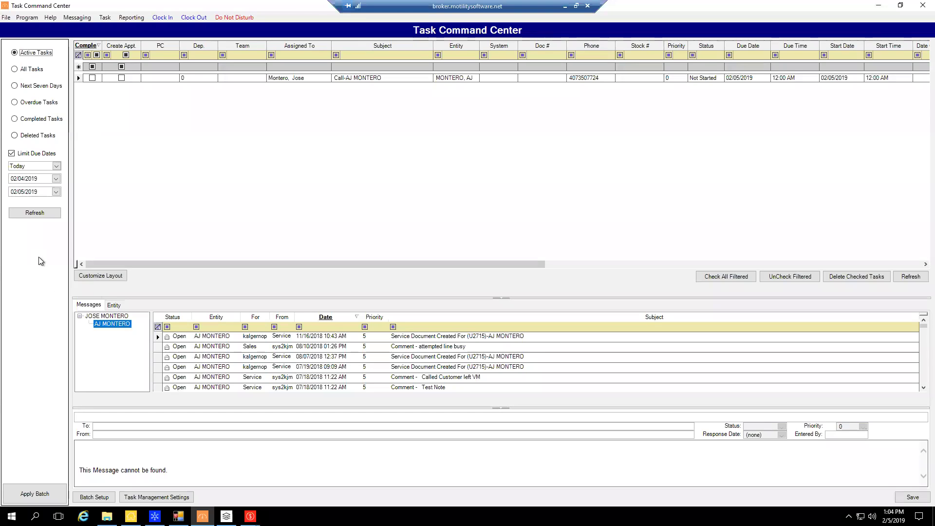
# Step: Filter the task list by the assigned employee and clear that filter again
pyautogui.click(302, 54)
pyautogui.click(318, 55)
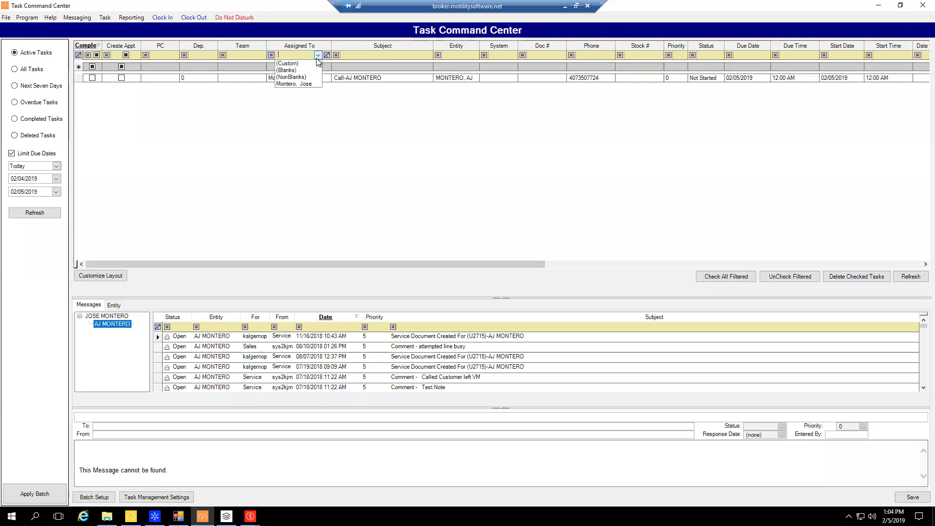
pyautogui.click(300, 84)
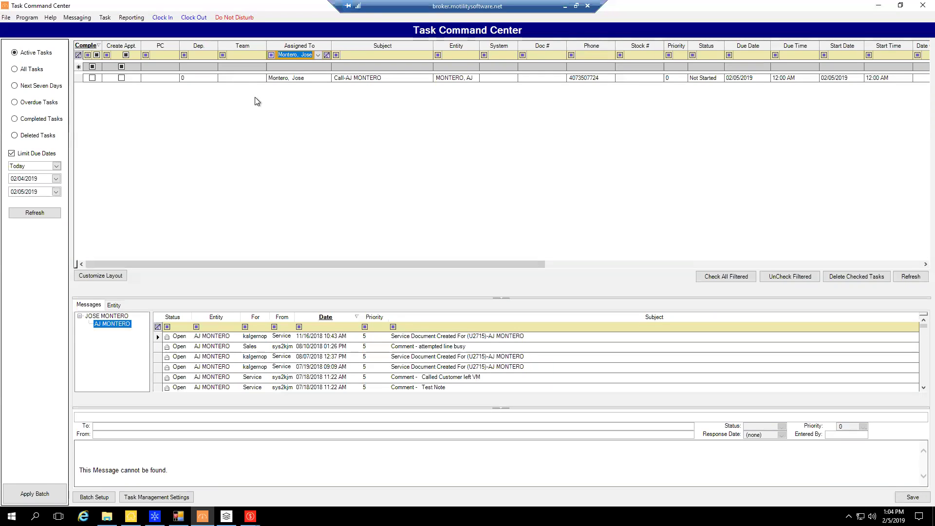
pyautogui.press('BackSpace')
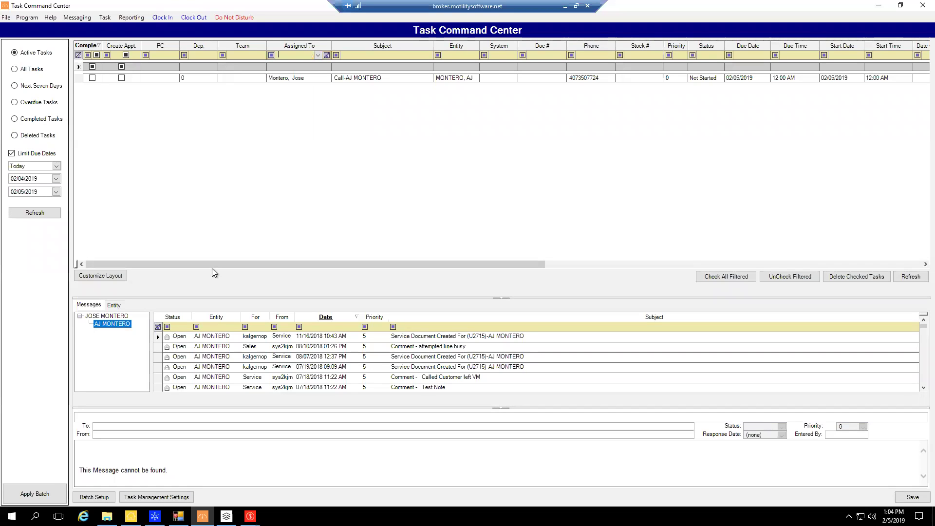
# Step: Open Task Batch Setup and review the document type and auto-assign options of the 1 Day Prior Task batch
pyautogui.click(94, 497)
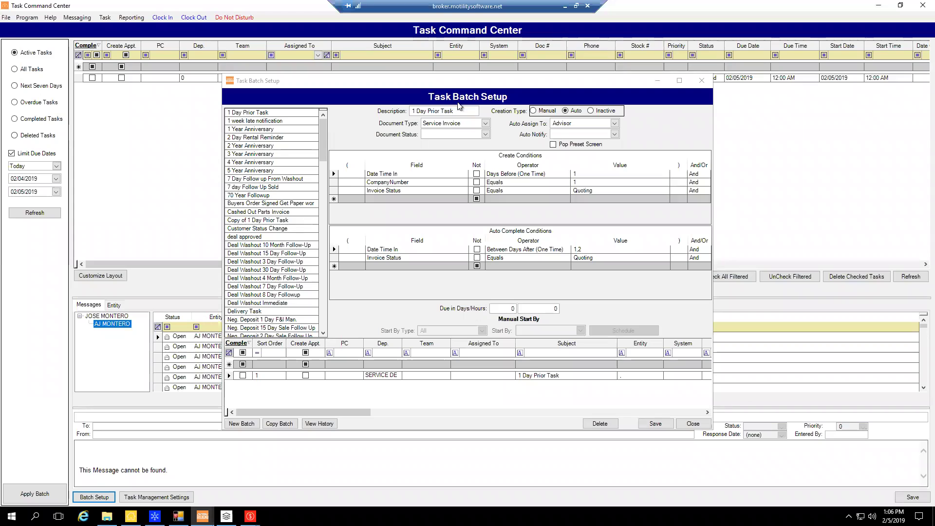
pyautogui.click(485, 125)
pyautogui.click(484, 125)
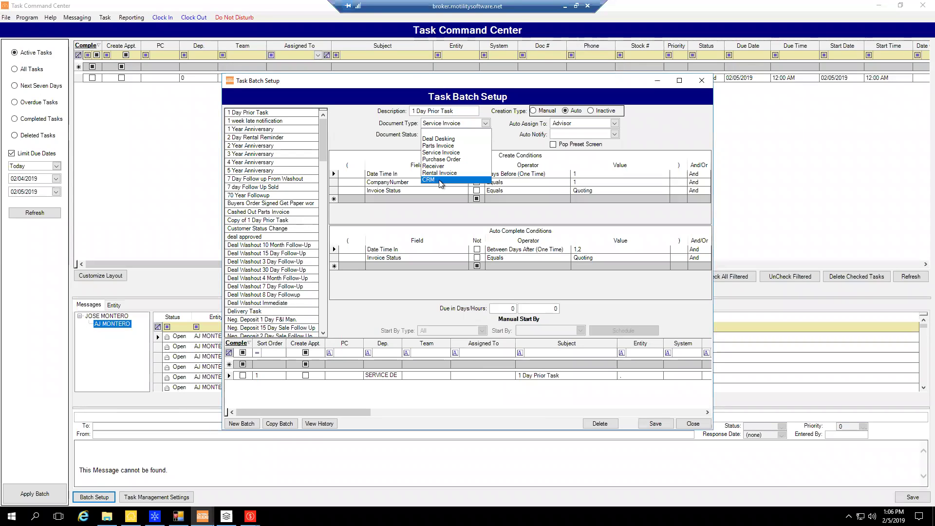
pyautogui.click(493, 145)
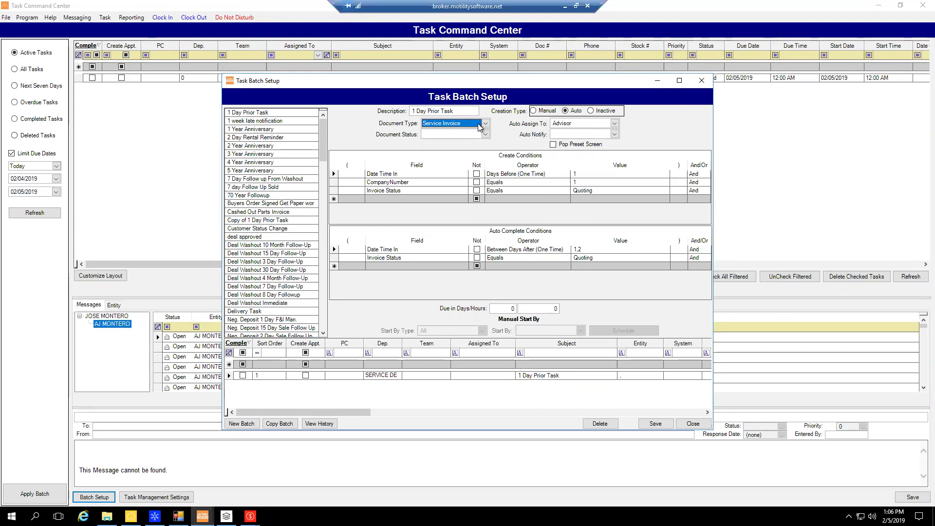
pyautogui.click(615, 123)
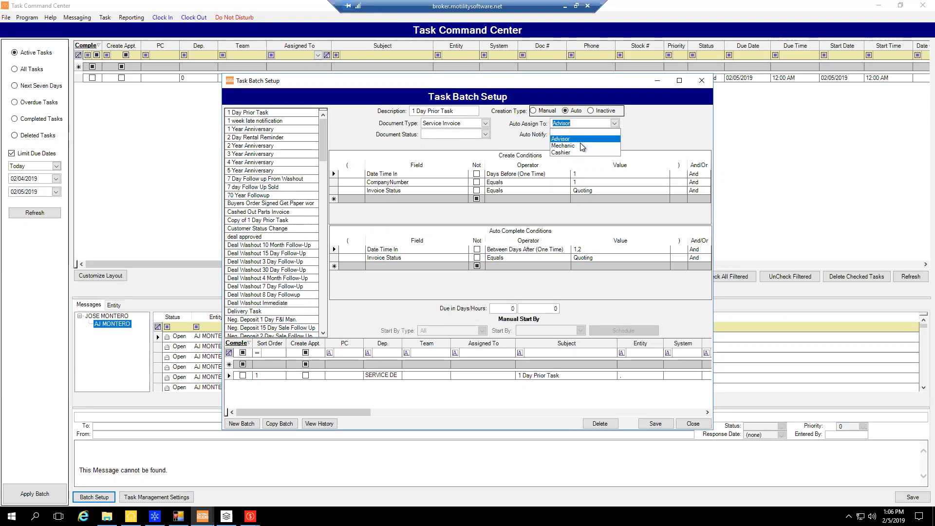
pyautogui.click(620, 125)
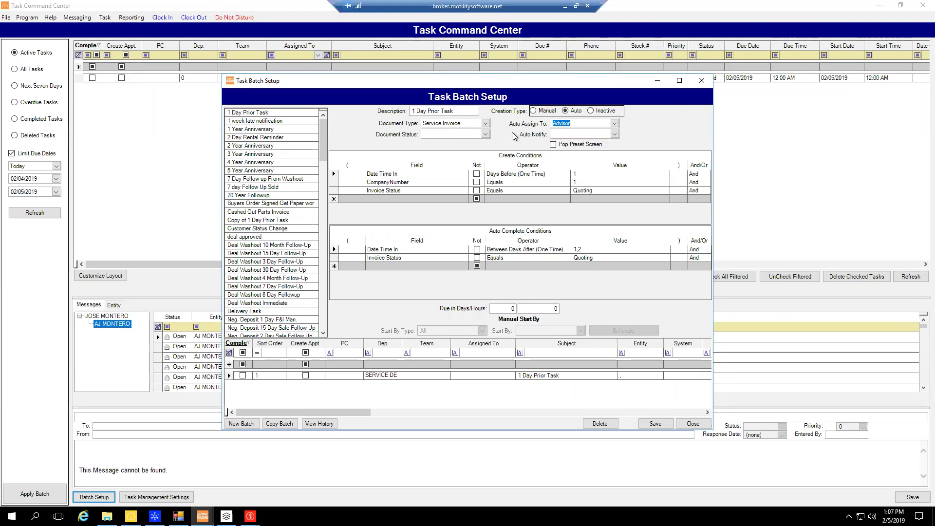
pyautogui.click(485, 124)
pyautogui.click(484, 124)
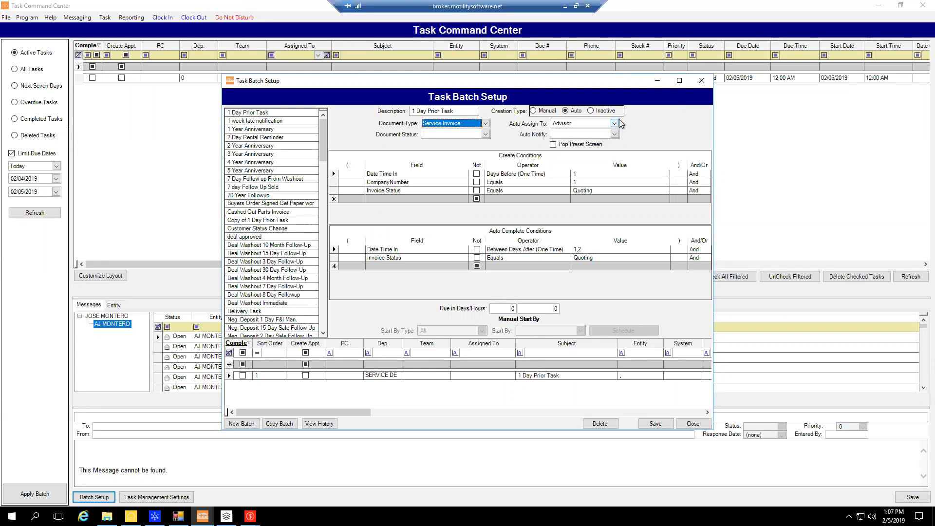
pyautogui.click(582, 123)
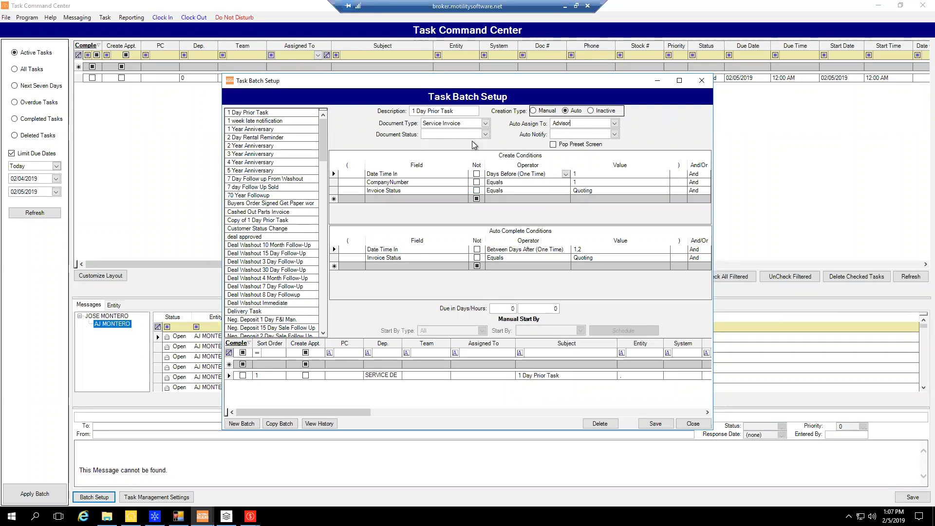
# Step: Examine the 1 Day Prior Task batch's description, create conditions, auto complete conditions and task subject
pyautogui.moveTo(460, 114); pyautogui.dragTo(398, 115)
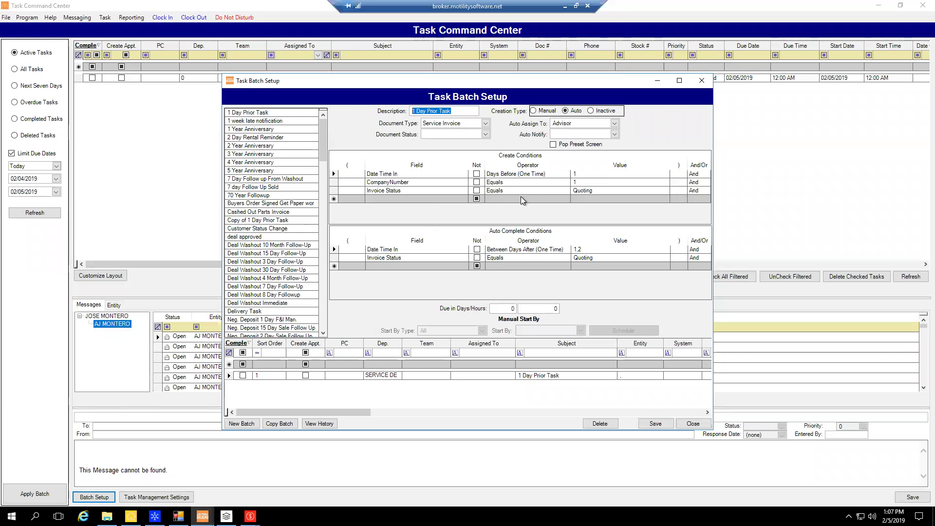
pyautogui.click(591, 182)
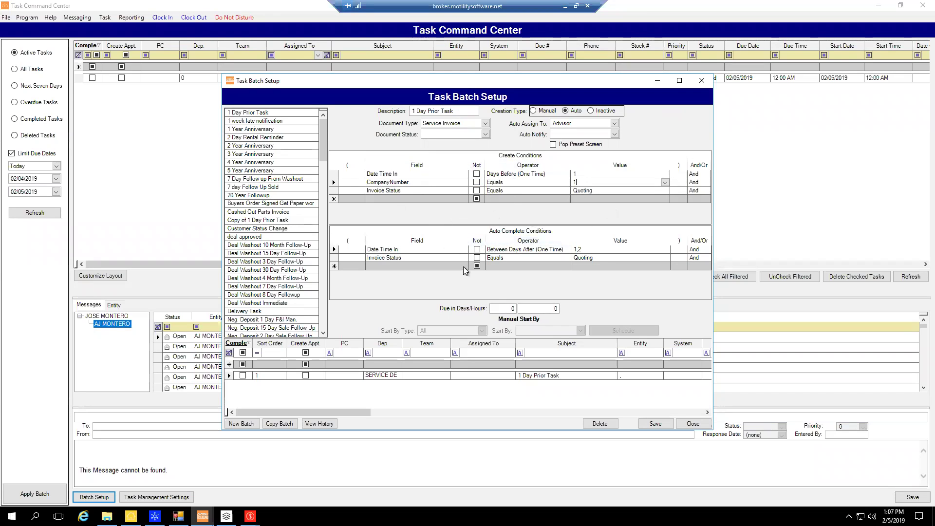
pyautogui.click(506, 246)
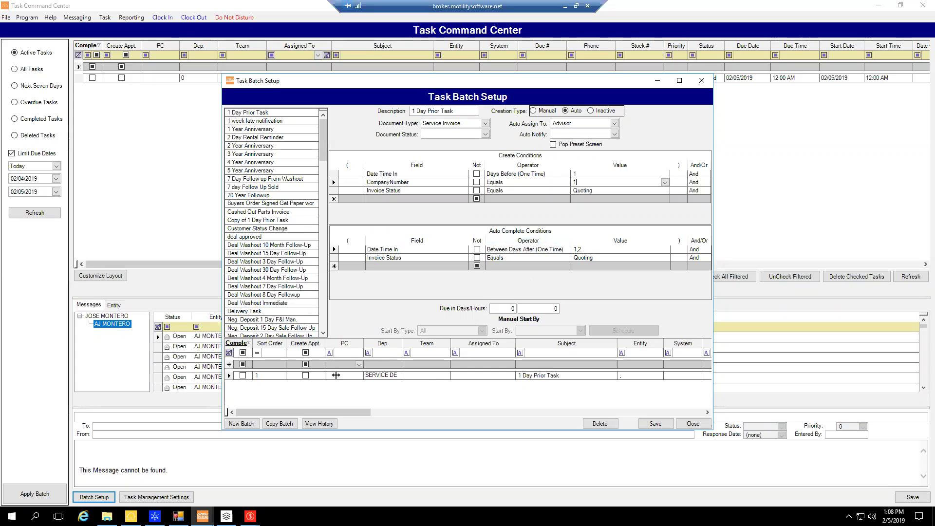
pyautogui.click(569, 377)
pyautogui.click(568, 377)
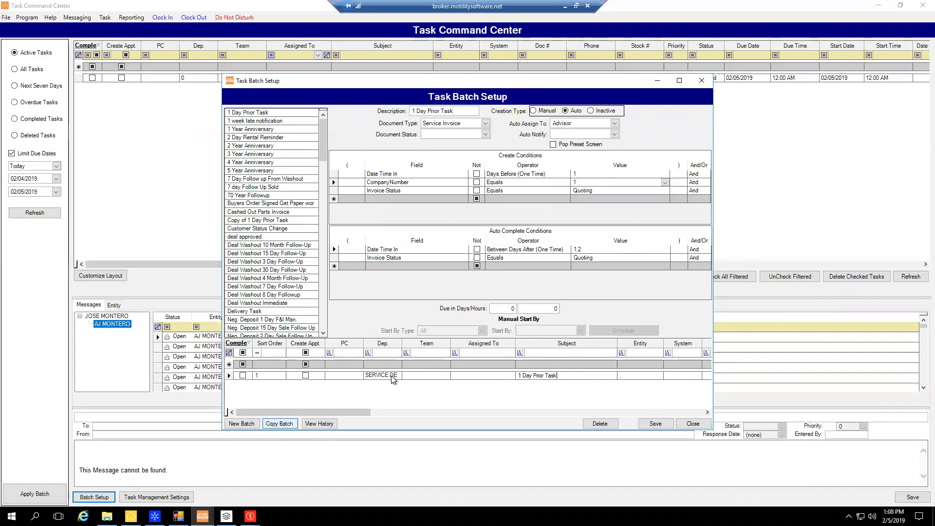
# Step: Start a new batch with creation type Auto, document type Deal Desking and document status Approved from Finance
pyautogui.click(242, 424)
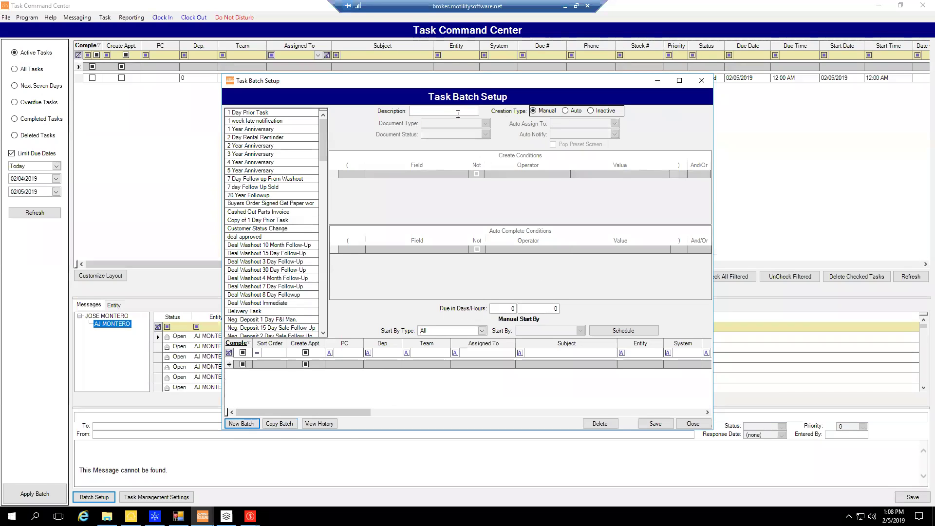
pyautogui.click(567, 111)
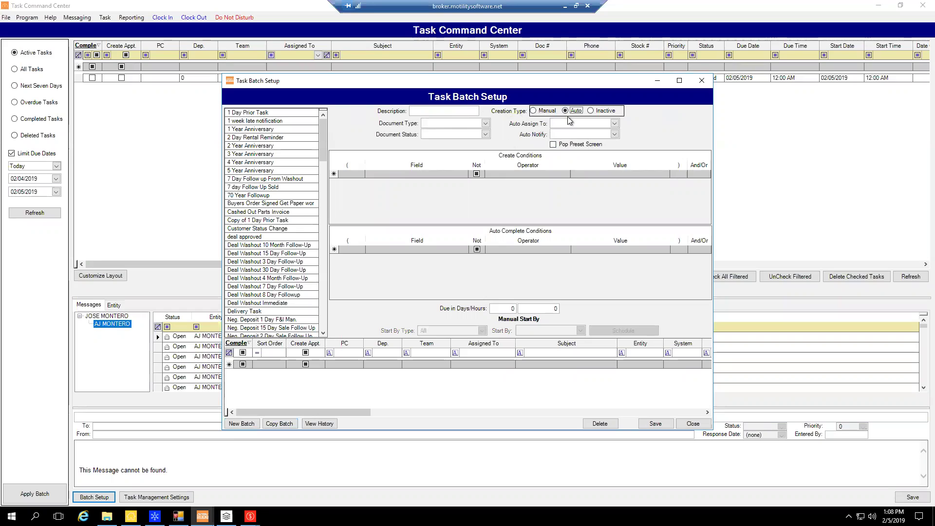
pyautogui.click(484, 123)
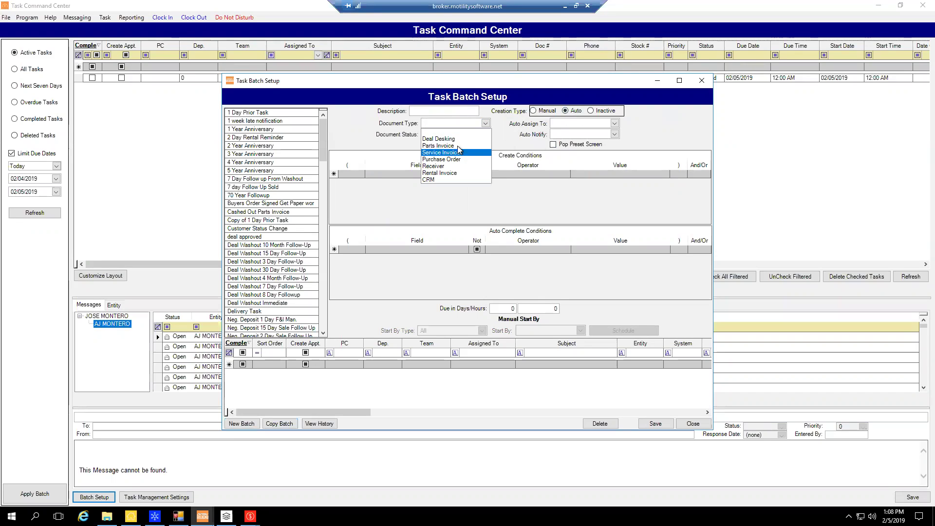
pyautogui.click(448, 138)
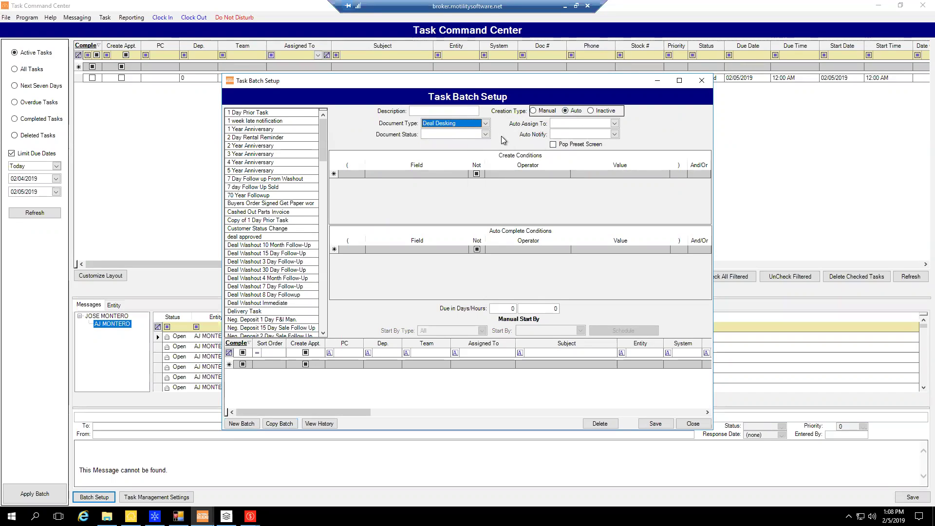
pyautogui.click(485, 134)
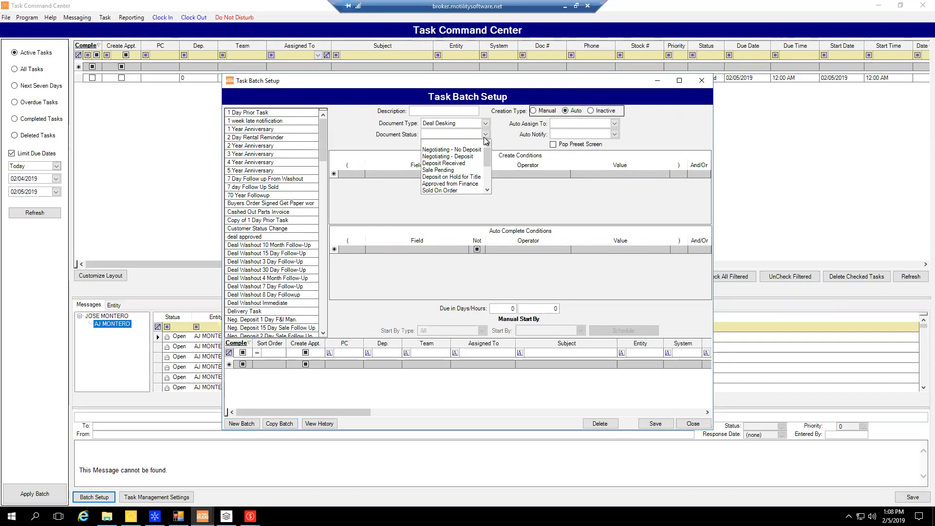
pyautogui.click(465, 184)
# Step: Set both the auto-assignment and the auto-notification of the new batch to Sales Person
pyautogui.click(614, 123)
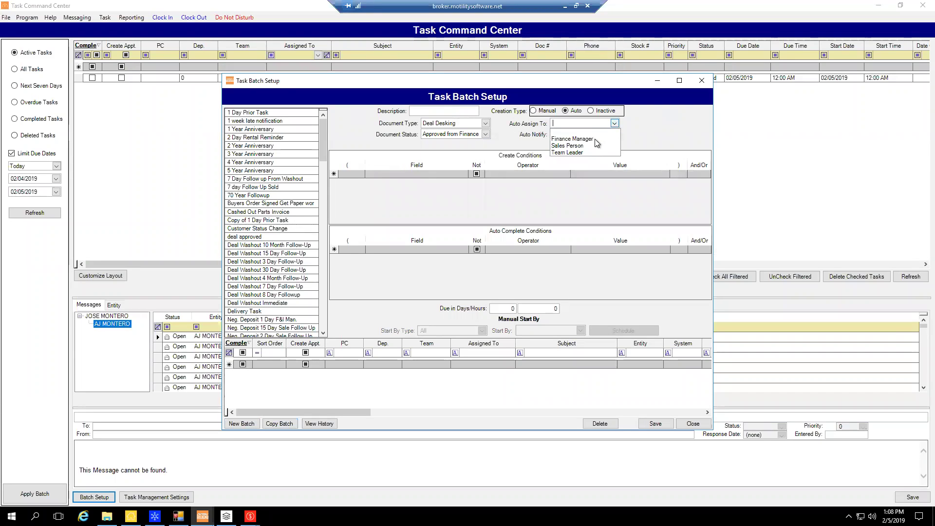
pyautogui.click(580, 148)
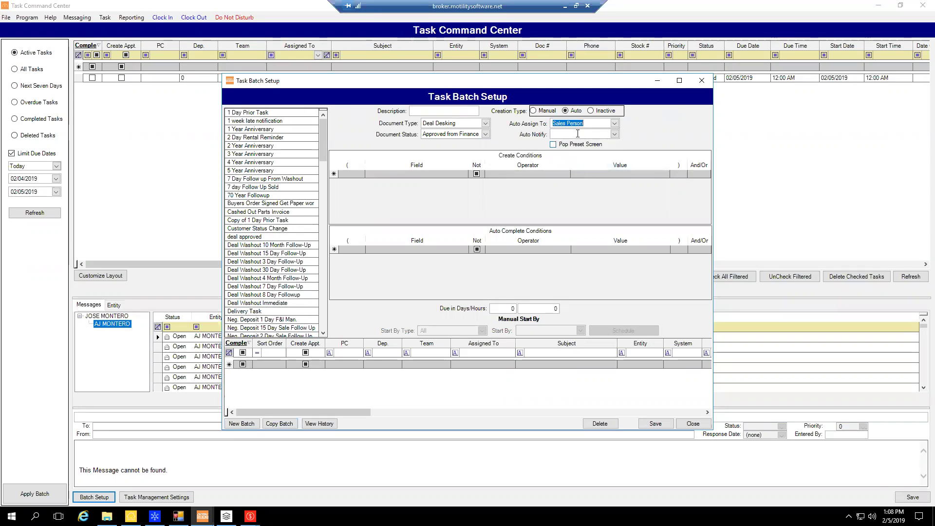
pyautogui.click(614, 135)
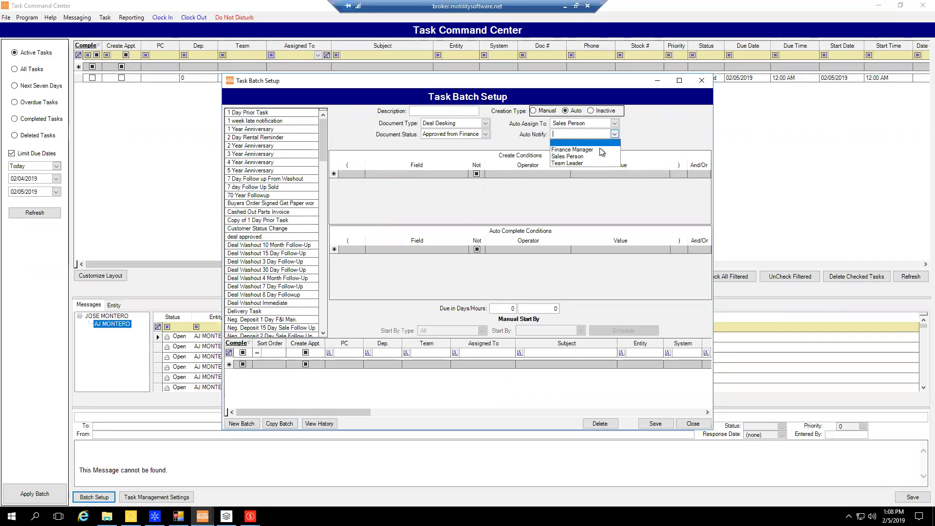
pyautogui.click(577, 158)
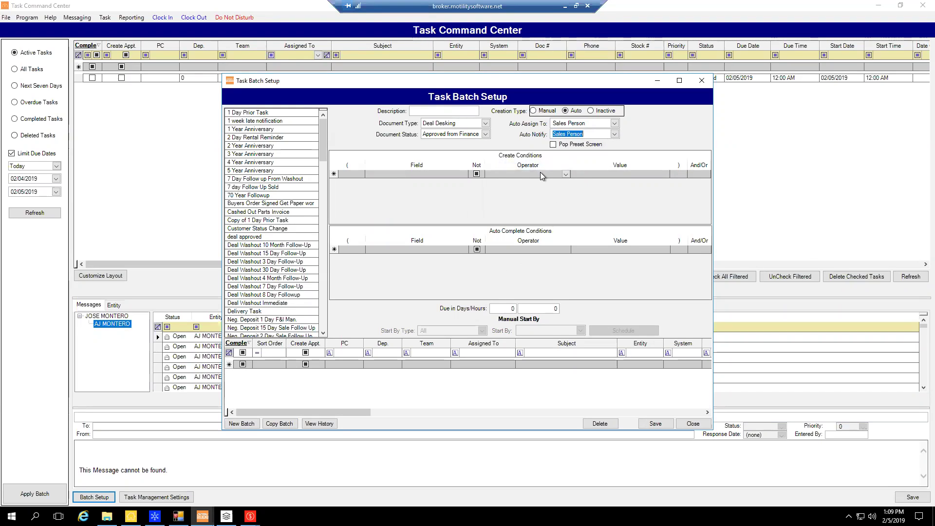
# Step: Add a task row to the new batch with the subject "Apporval Follow up"
pyautogui.click(551, 363)
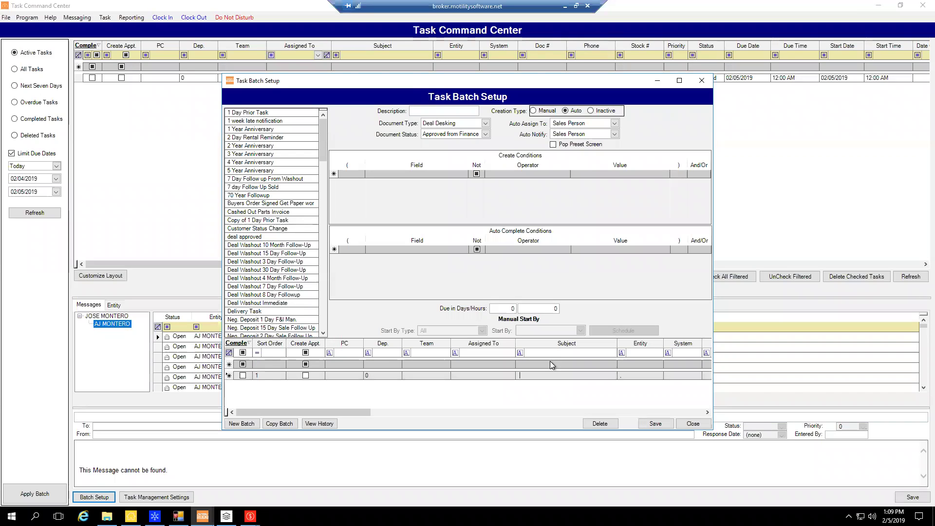
pyautogui.write('Apporval Follow up')
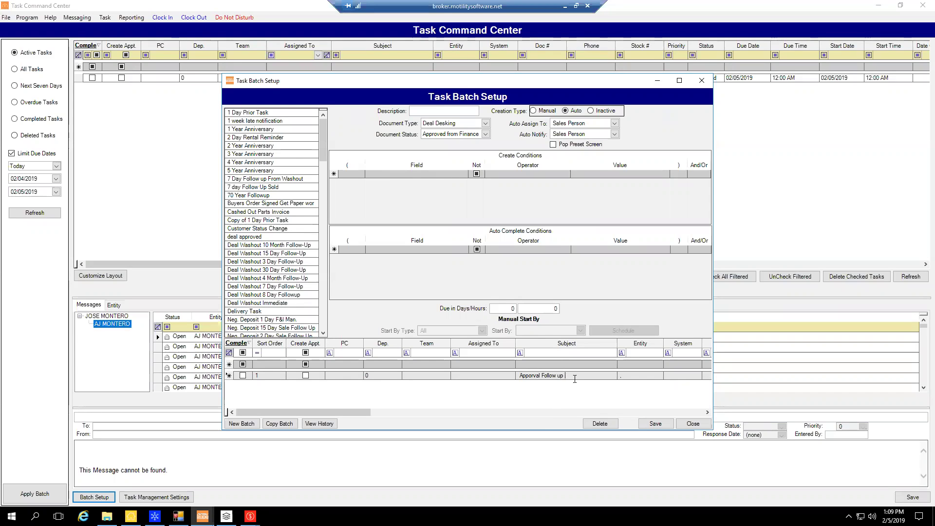
# Step: Close the batch setup without saving the new batch, and exit the Task Command Center
pyautogui.click(437, 113)
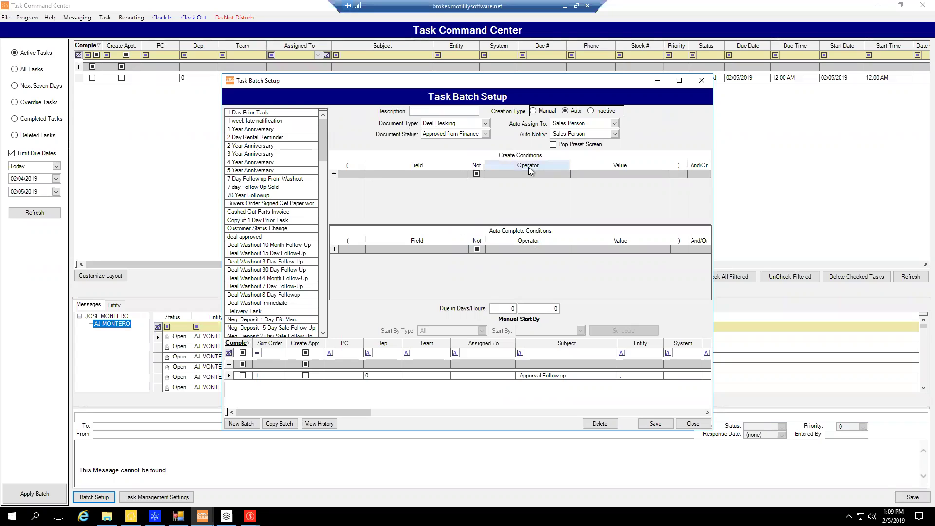
pyautogui.click(597, 134)
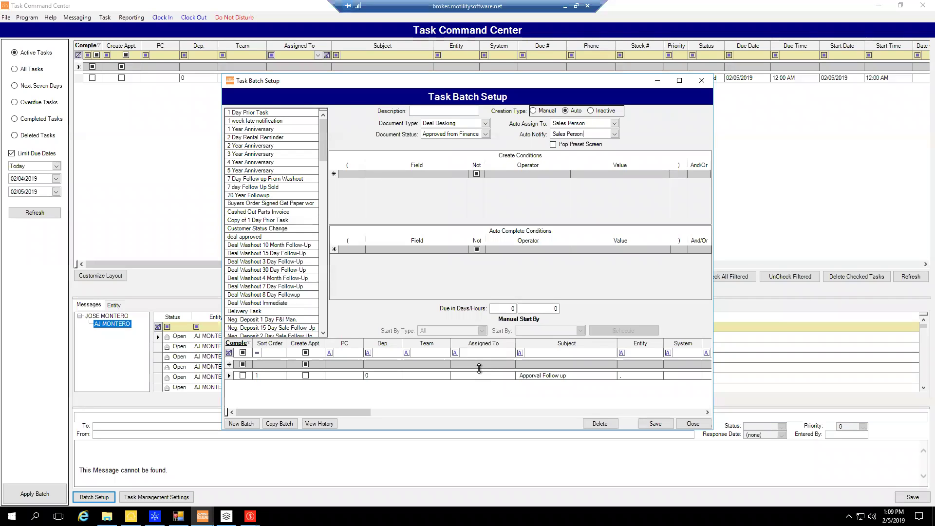
pyautogui.click(695, 424)
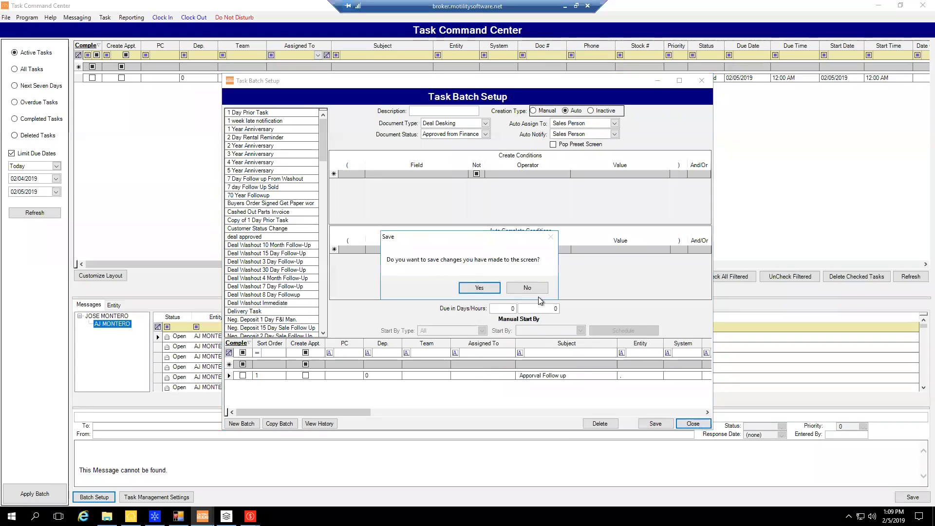
pyautogui.click(529, 287)
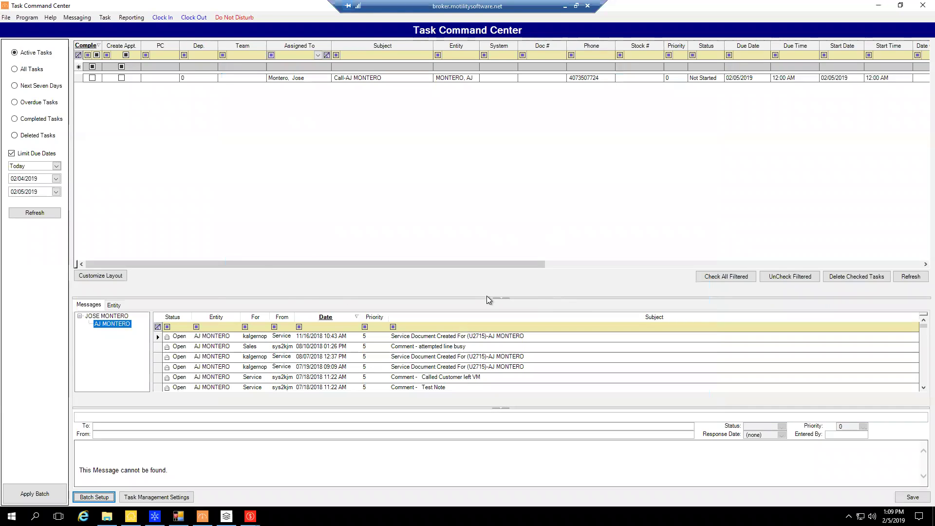
pyautogui.click(917, 11)
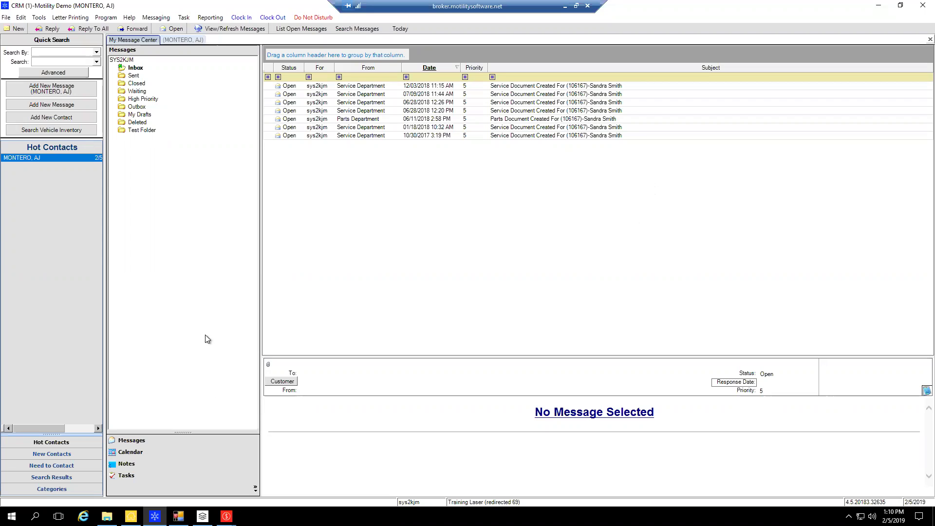
# Step: Switch to the open deal's window and add a task with profit center A and department SALES DEPT
pyautogui.moveTo(227, 517)
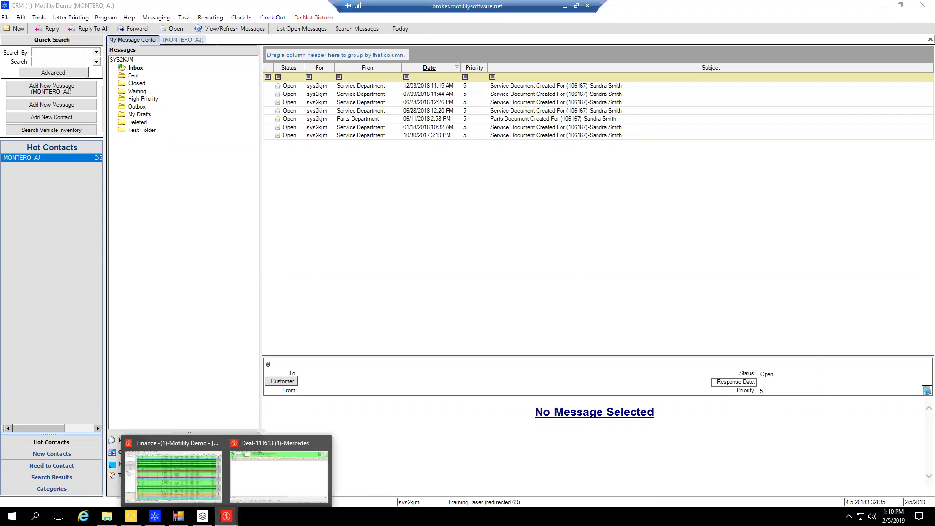
pyautogui.click(269, 480)
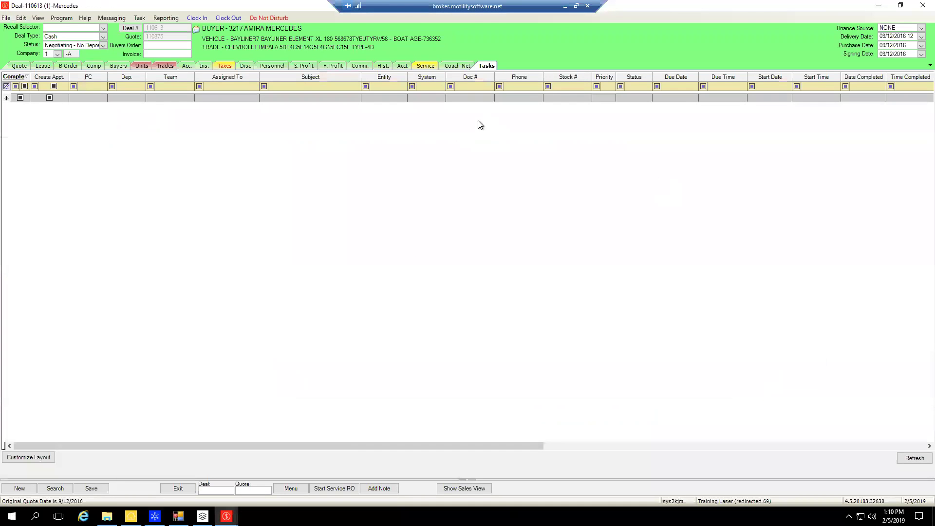
pyautogui.click(102, 98)
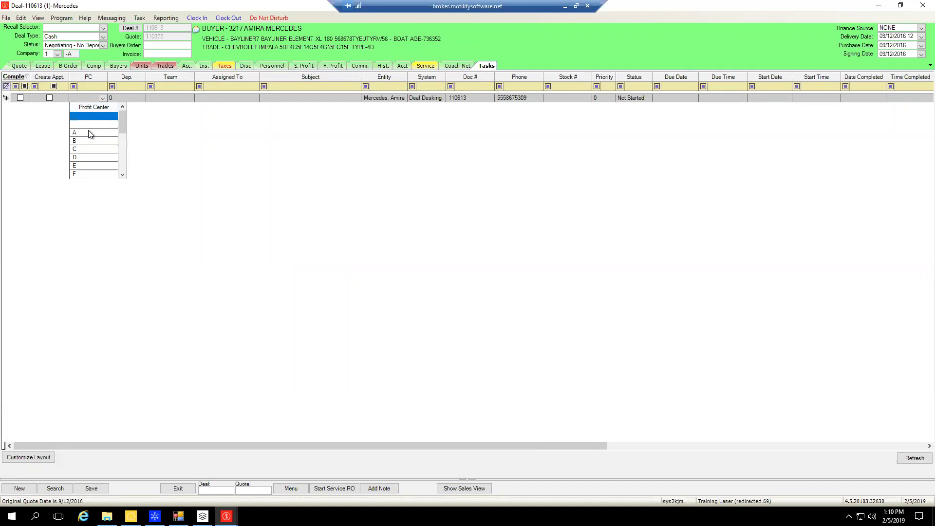
pyautogui.click(90, 131)
pyautogui.click(141, 98)
pyautogui.click(126, 127)
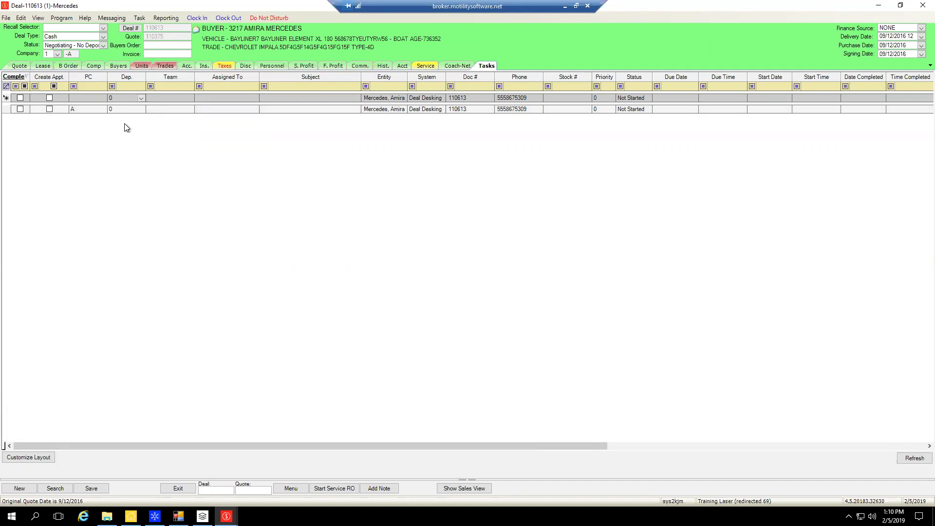
pyautogui.click(140, 109)
pyautogui.click(127, 127)
# Step: Review the deal task's entity and system options, and enter "Foloow UP Call" as its subject
pyautogui.click(384, 109)
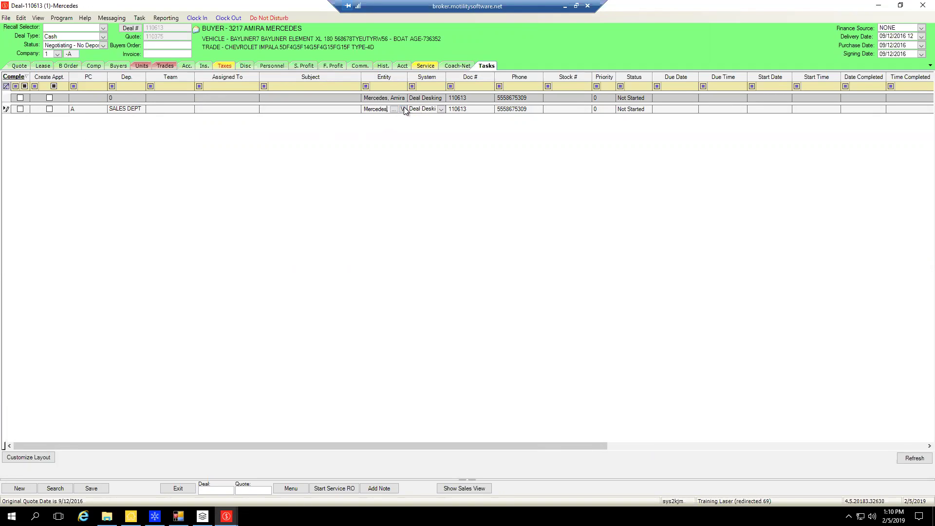
pyautogui.click(423, 109)
pyautogui.click(441, 110)
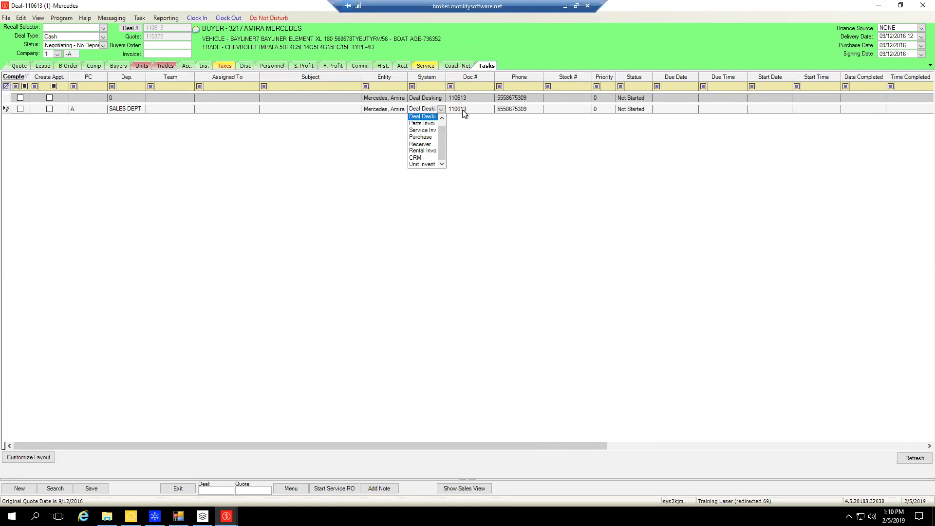
pyautogui.click(469, 107)
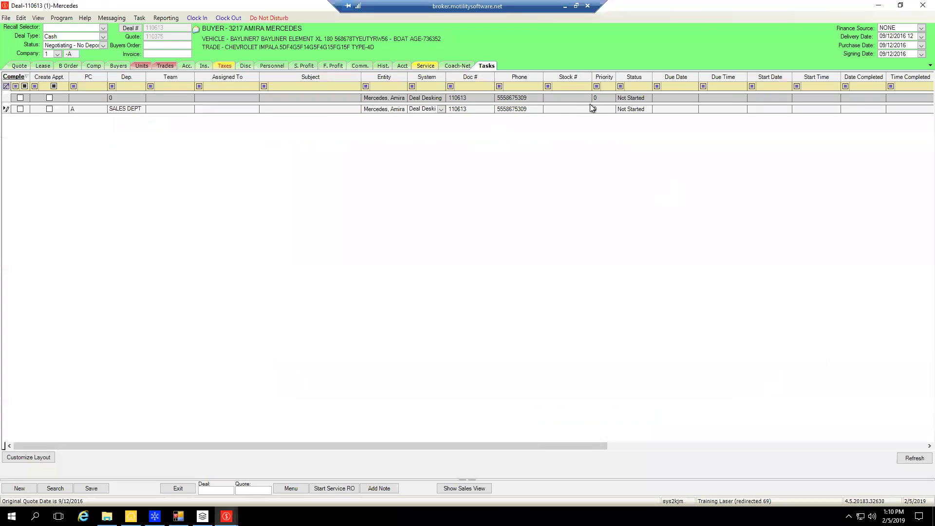
pyautogui.click(317, 109)
pyautogui.write('Foloow UP Call')
# Step: Assign the deal's follow-up task to the employee and check its system options
pyautogui.click(254, 109)
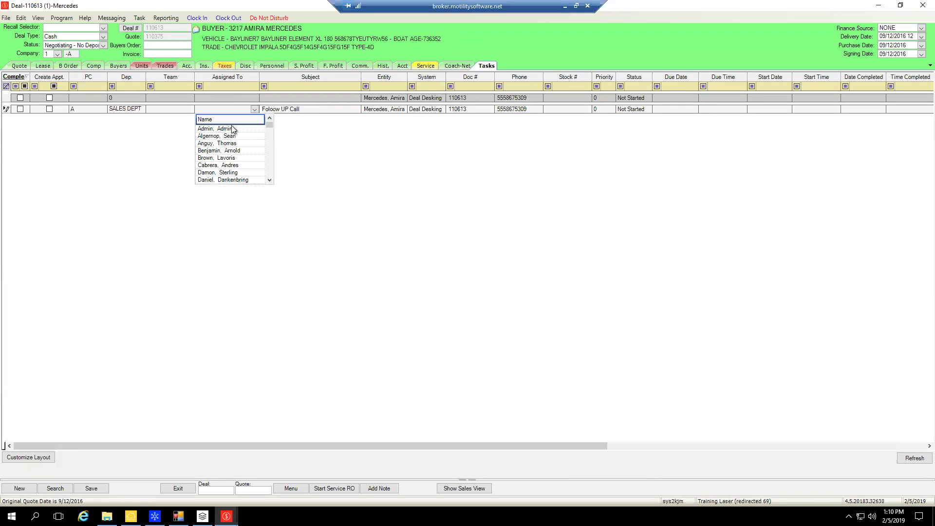
pyautogui.scroll(-3, 222, 157)
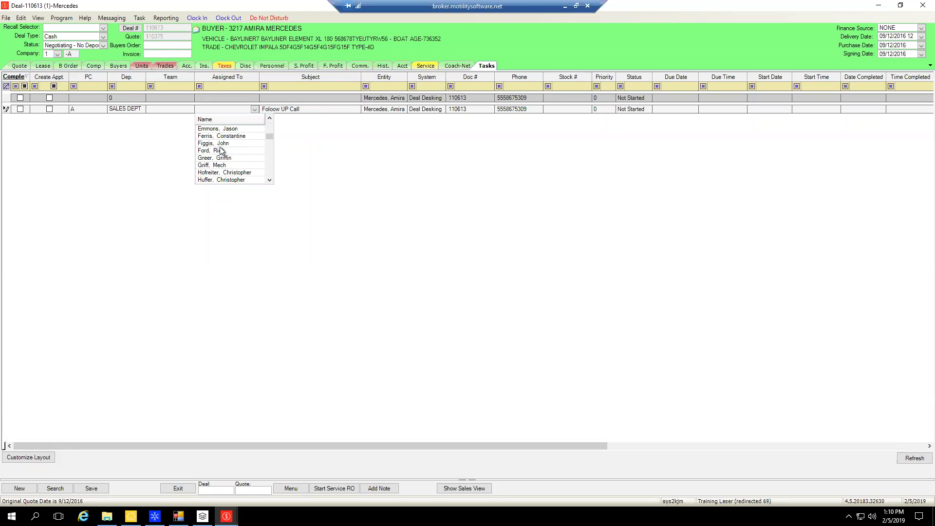
pyautogui.scroll(-1, 221, 155)
pyautogui.scroll(-4, 222, 166)
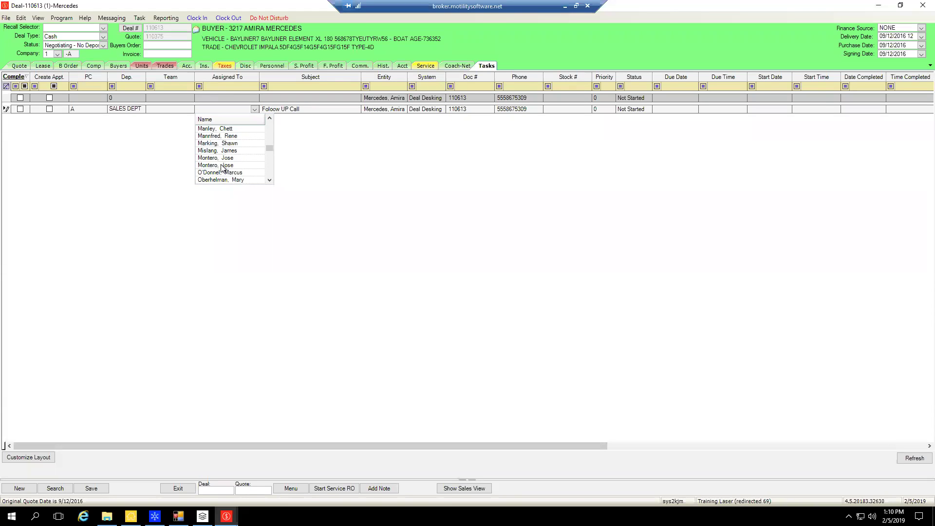
pyautogui.click(227, 144)
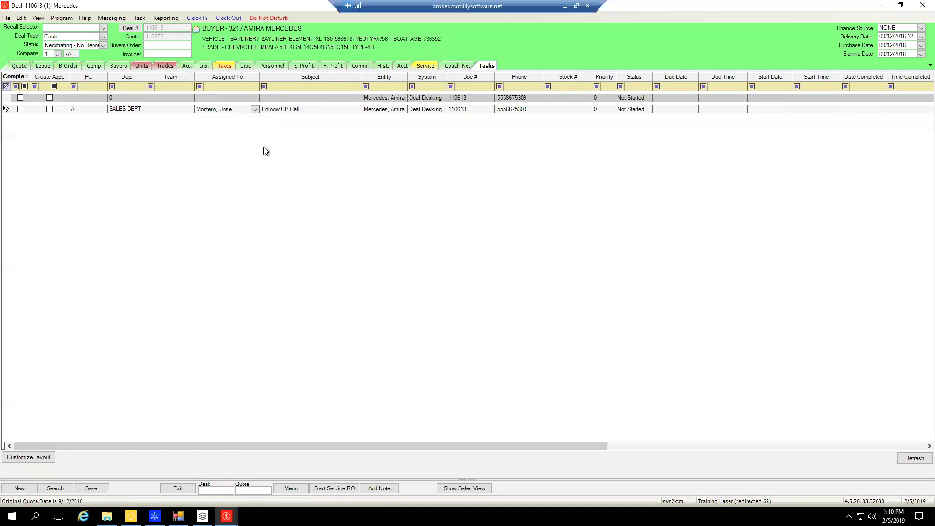
pyautogui.click(422, 110)
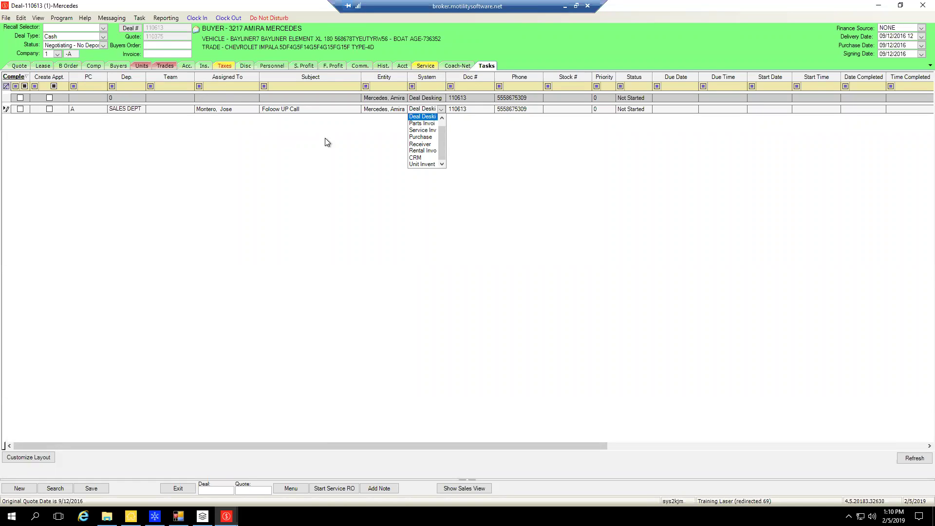
pyautogui.click(463, 109)
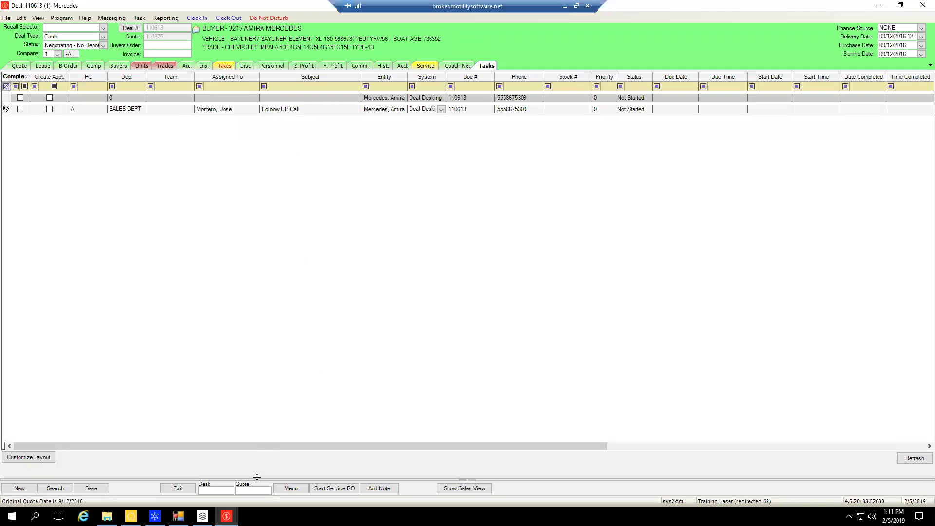
# Step: Switch to Unit Inventory and add a task on the unit, assigned to the employee, with the subject "PDI FOLLOW UP"
pyautogui.click(879, 7)
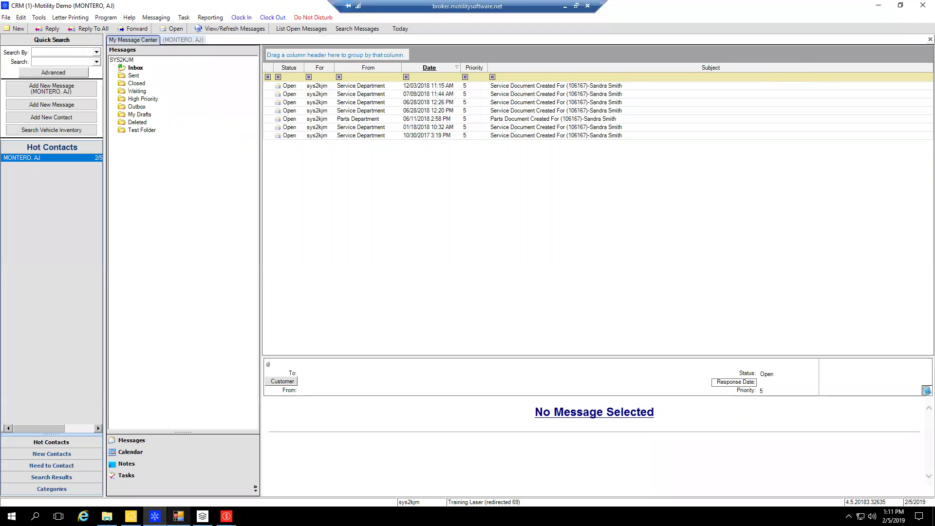
pyautogui.click(203, 516)
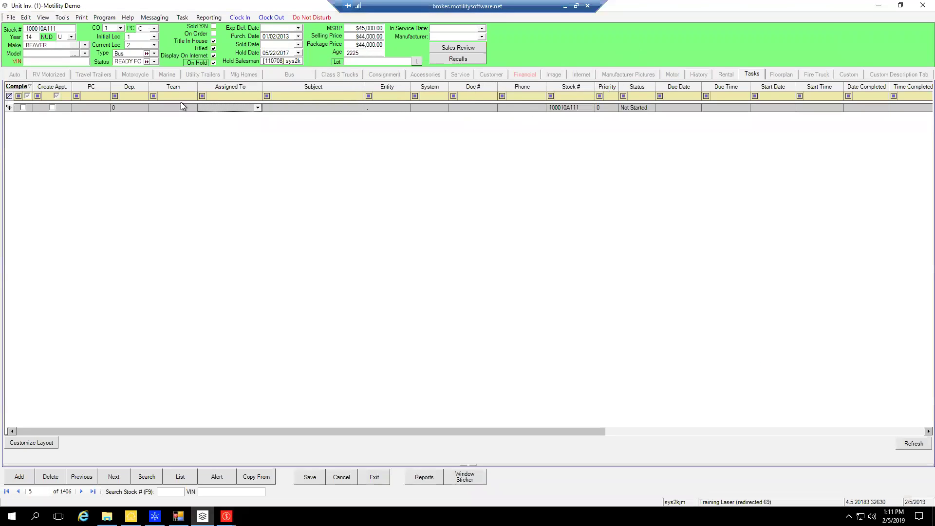
pyautogui.click(257, 108)
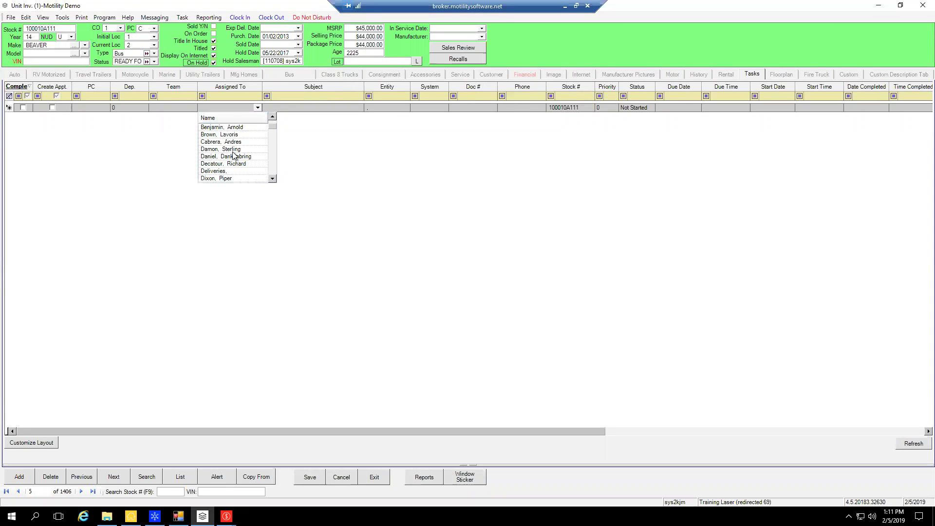
pyautogui.scroll(-5, 233, 156)
pyautogui.click(233, 179)
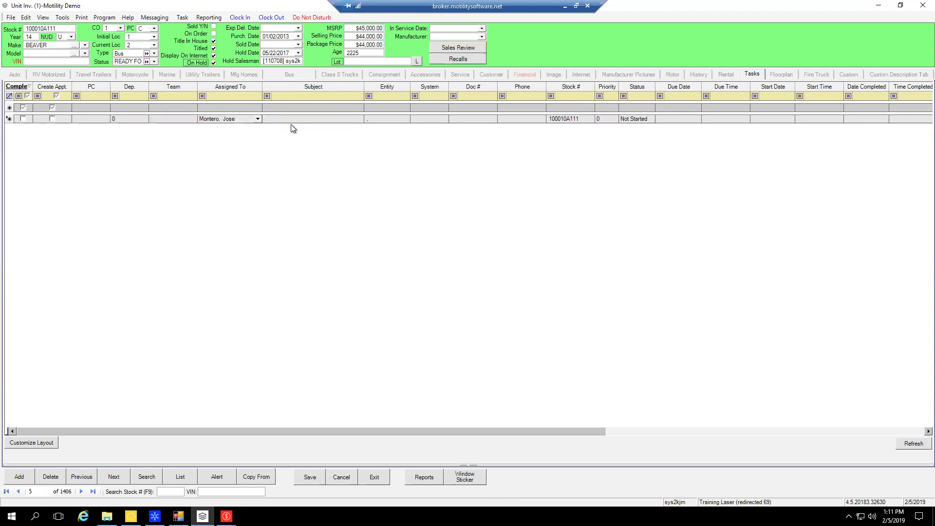
pyautogui.click(303, 119)
pyautogui.write('PDI FOLLOW UP')
pyautogui.moveTo(307, 119); pyautogui.dragTo(261, 122)
# Step: Examine the unit task's assigned employee, subject and stock number
pyautogui.click(569, 119)
pyautogui.click(234, 121)
pyautogui.click(294, 122)
pyautogui.click(226, 121)
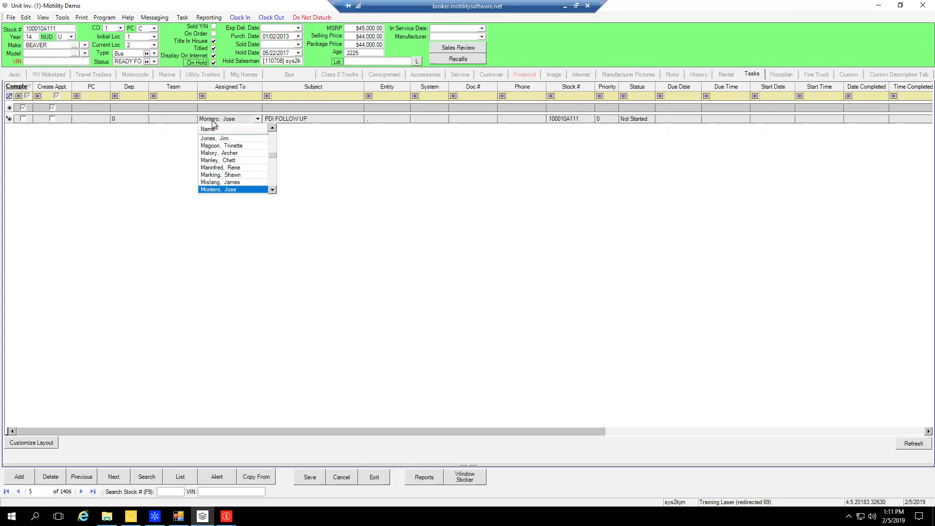
pyautogui.click(245, 122)
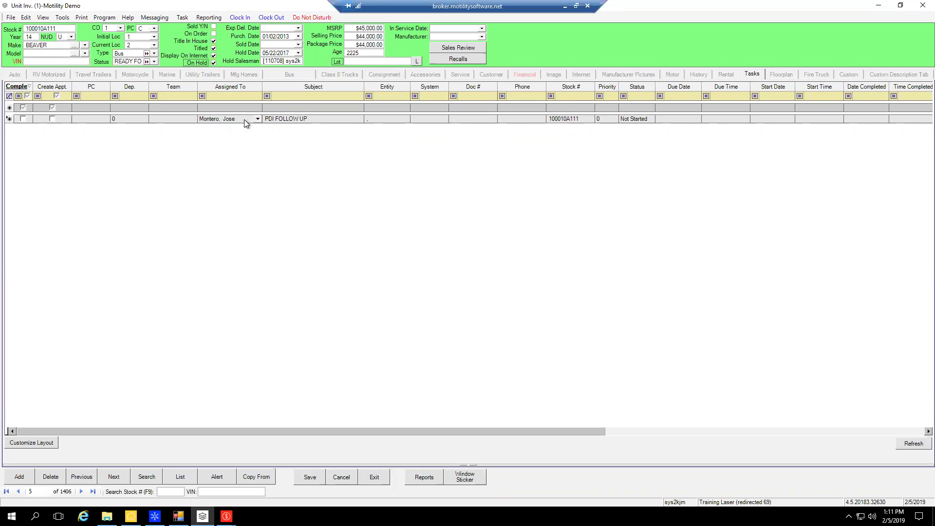
pyautogui.click(257, 119)
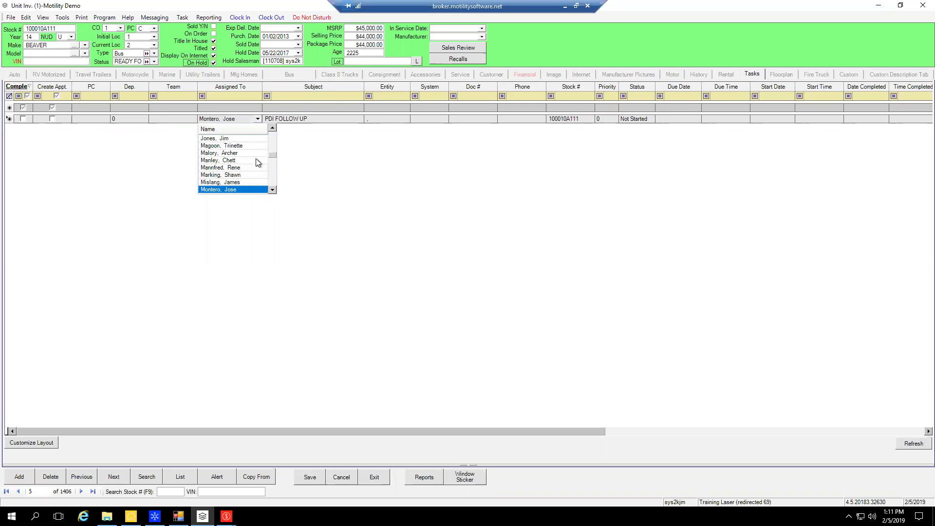
pyautogui.click(561, 120)
pyautogui.write('1')
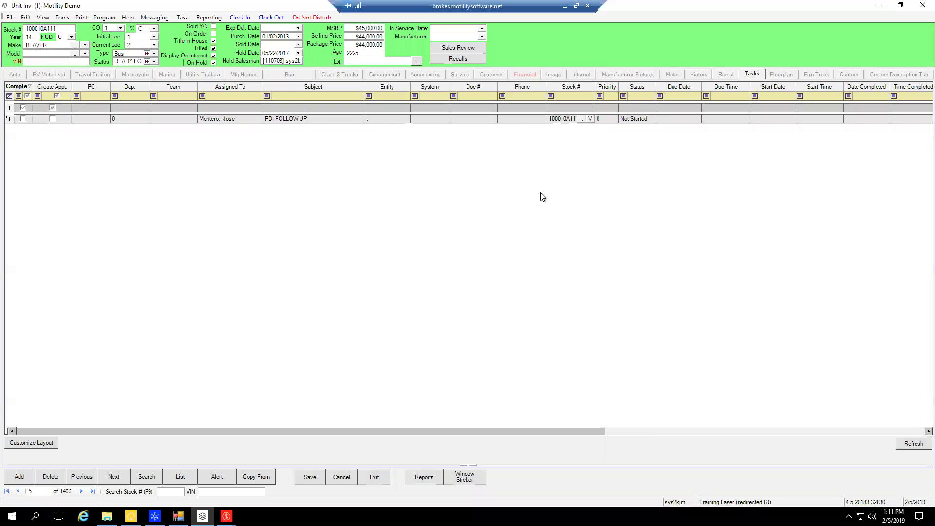
# Step: Switch to the CRM and view the task list in the hot contact's record
pyautogui.click(155, 516)
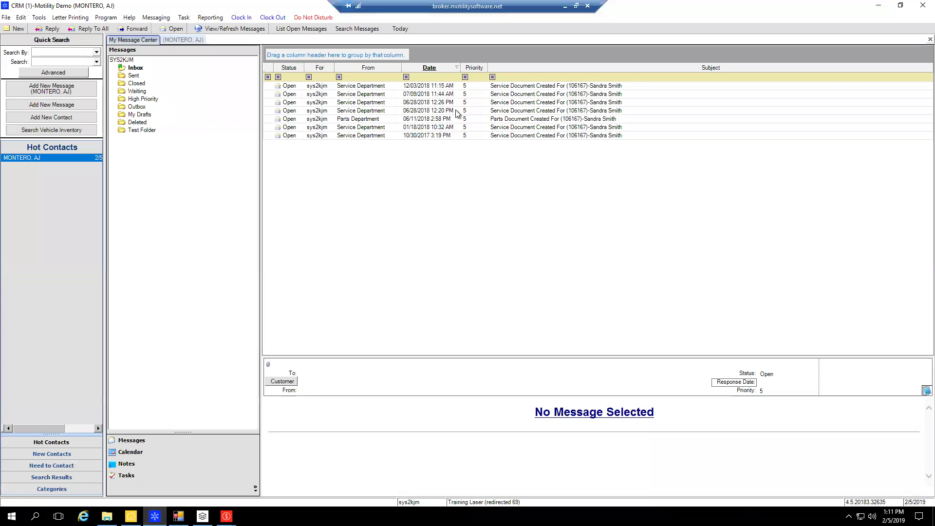
pyautogui.click(196, 41)
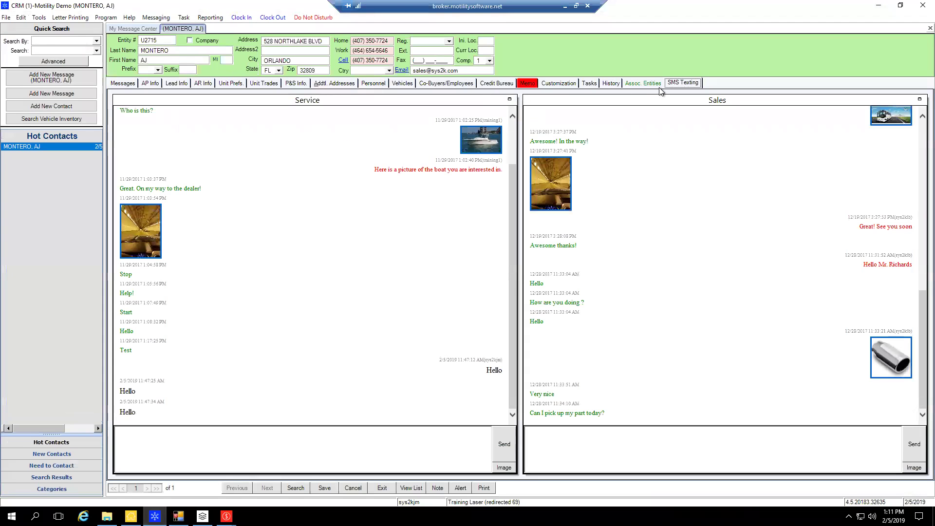
pyautogui.click(589, 83)
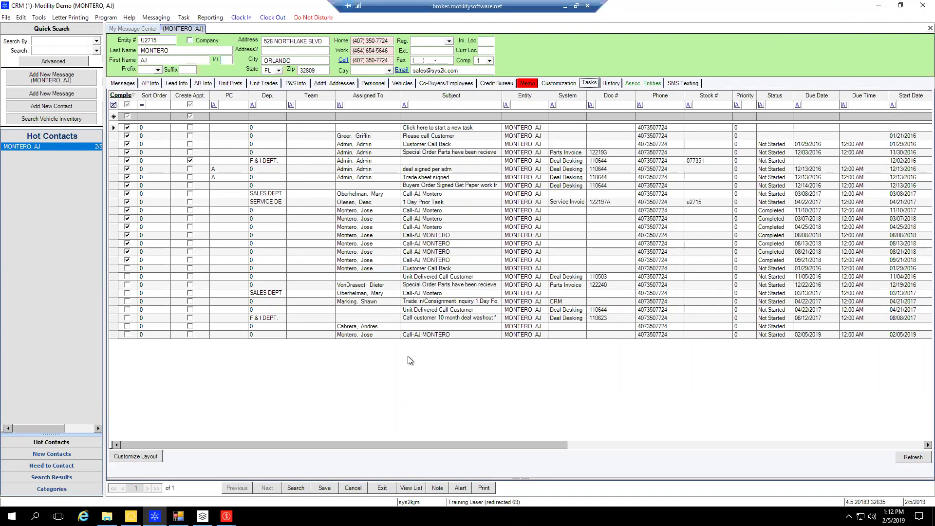
# Step: Close the Deal, Finance and Unit Inventory windows
pyautogui.click(227, 517)
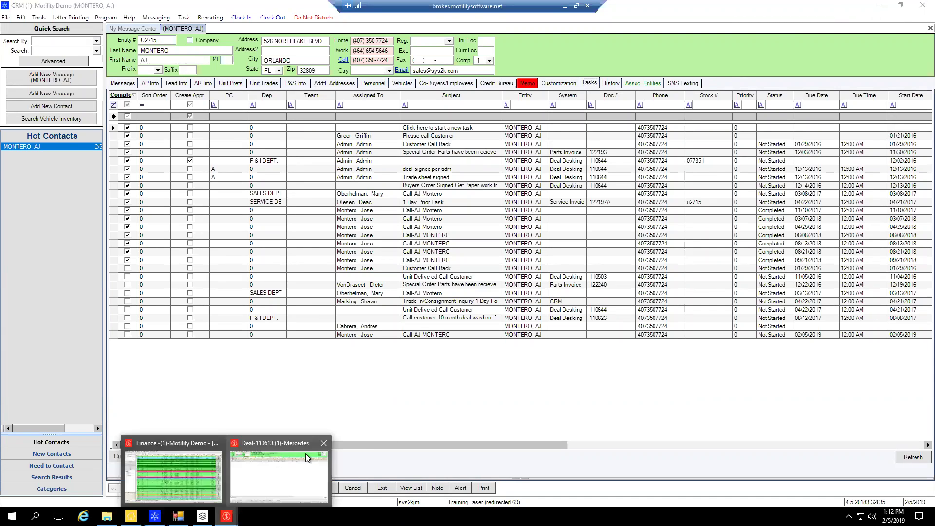
pyautogui.click(324, 444)
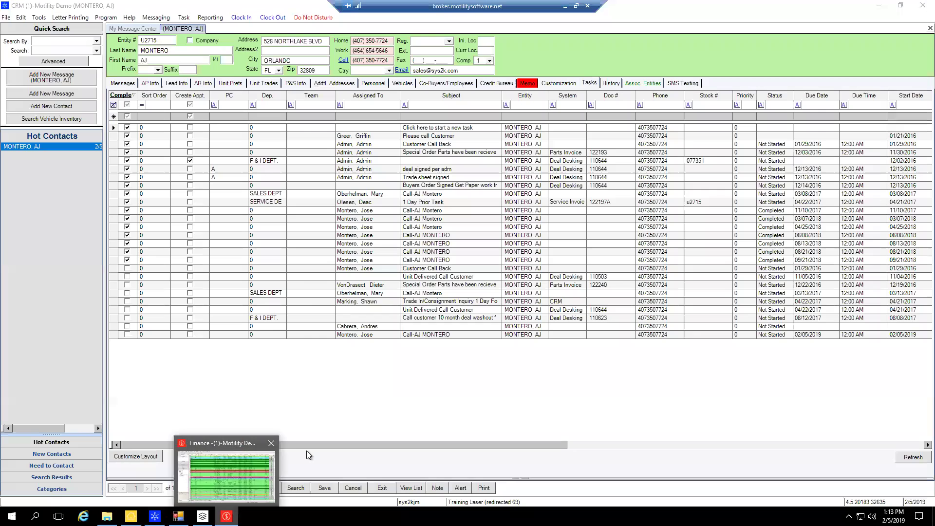
pyautogui.click(269, 443)
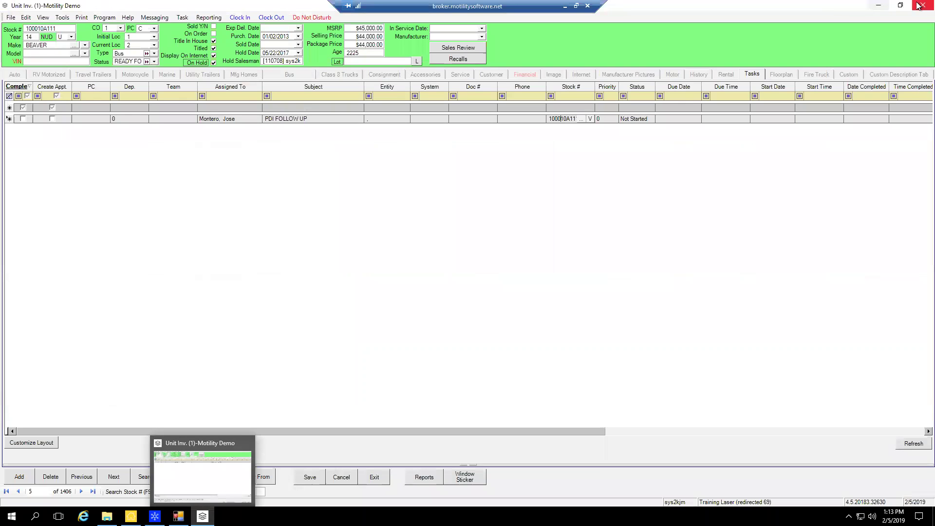
pyautogui.click(244, 442)
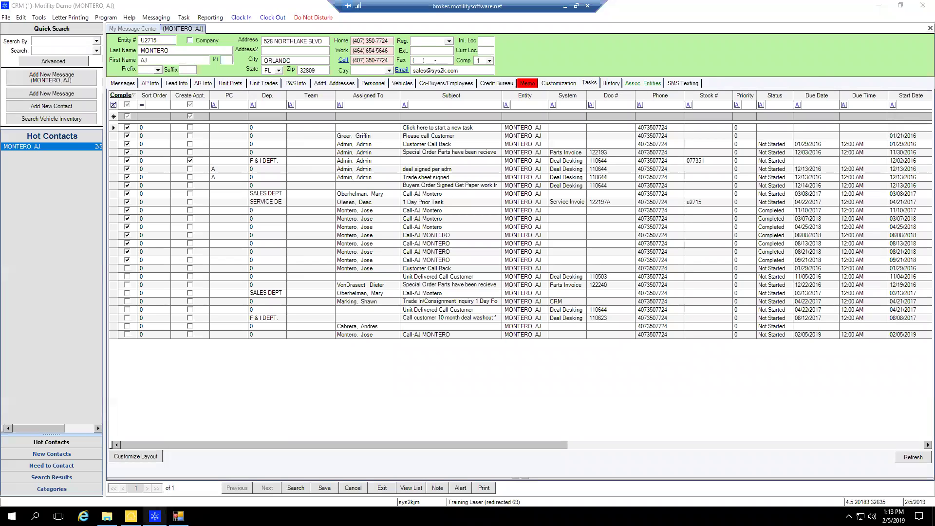
# Step: View the contact's Service and Sales text message conversations in the CRM
pyautogui.moveTo(154, 516)
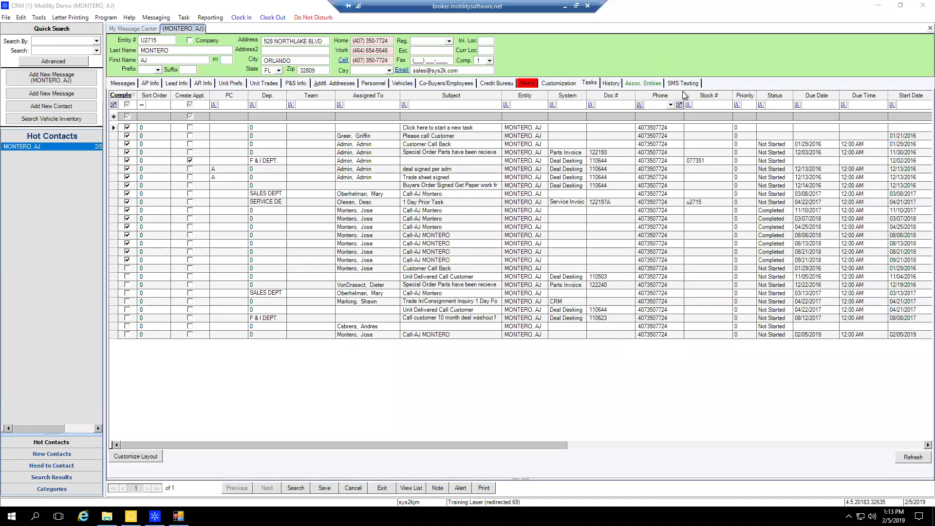
pyautogui.click(682, 83)
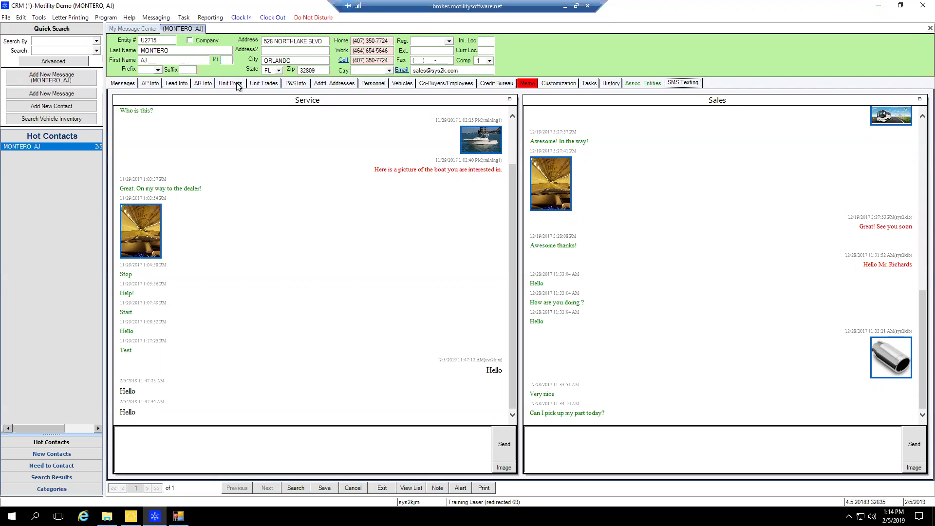
# Step: Check the contact's cell number and cell provider in the lead information, and return to the text conversations
pyautogui.click(177, 84)
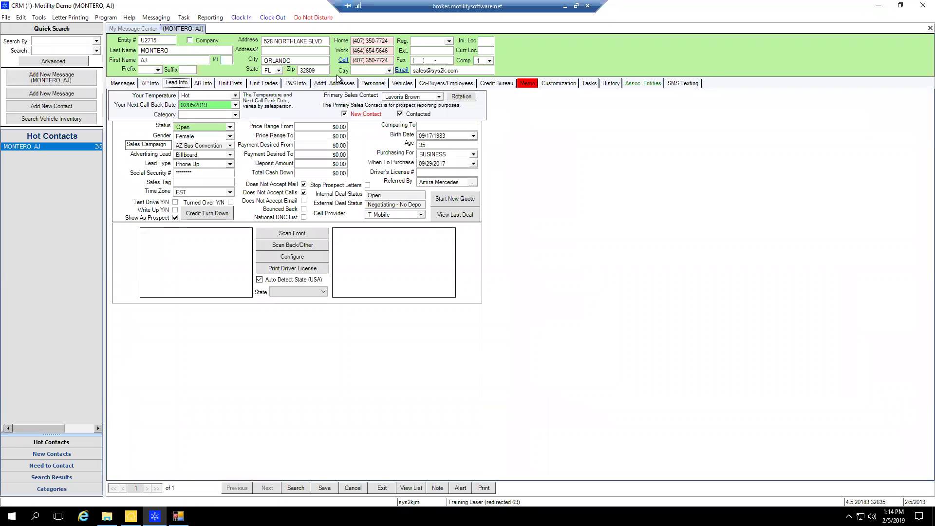
pyautogui.moveTo(393, 60); pyautogui.dragTo(345, 61)
pyautogui.click(684, 84)
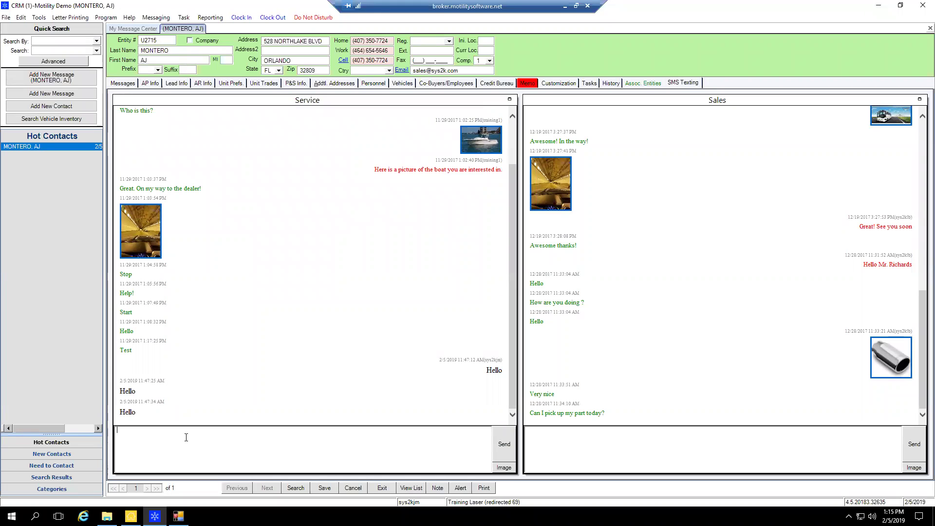
# Step: Send the contact a Service text, addressed by surname, saying "your vehicle is ready to be picked up"
pyautogui.write('Mr')
pyautogui.press('BackSpace')
pyautogui.write('. MOntero')
pyautogui.press('BackSpace')
pyautogui.press('BackSpace')
pyautogui.press('BackSpace')
pyautogui.press('BackSpace')
pyautogui.press('BackSpace')
pyautogui.press('BackSpace')
pyautogui.press('BackSpace')
pyautogui.write('ontero, your vehicle is ready to be pick')
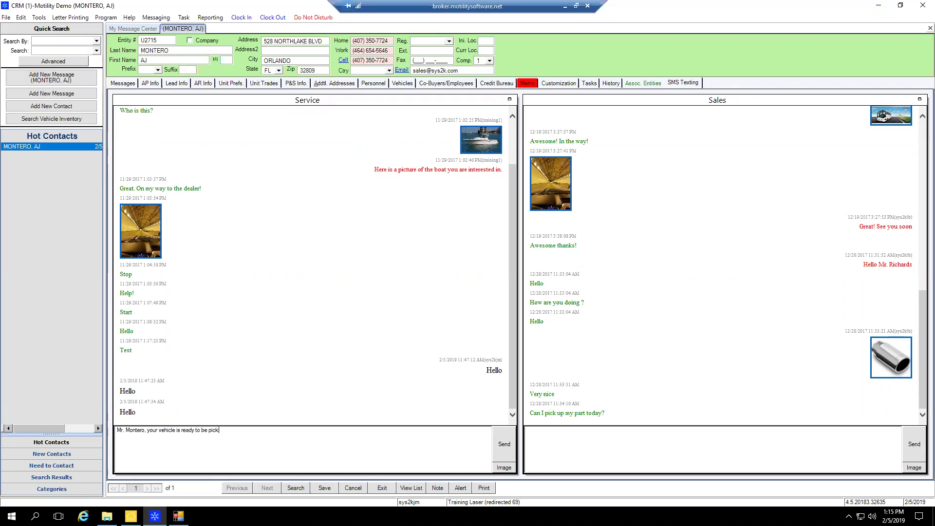
pyautogui.write('ed up')
pyautogui.click(504, 444)
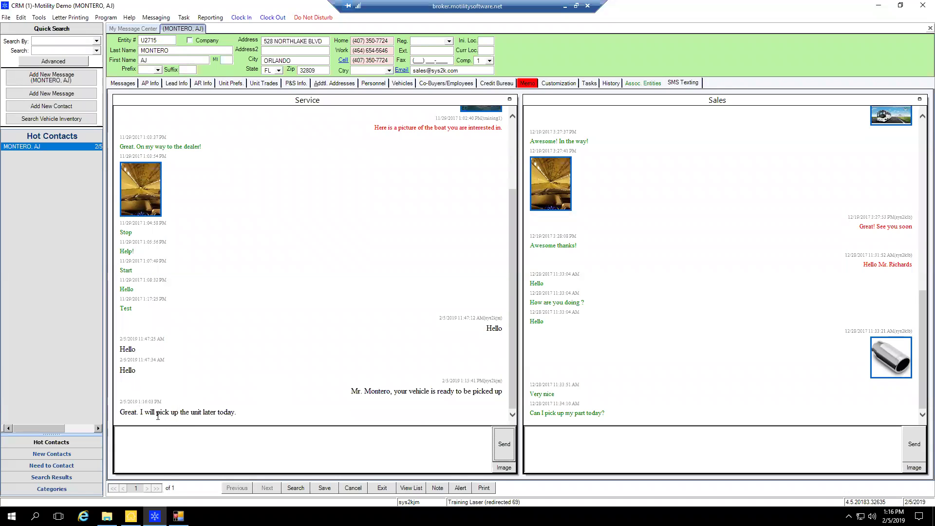
# Step: Reply to the balance question in the Service conversation with "You total due is $108.52"
pyautogui.moveTo(238, 414); pyautogui.dragTo(163, 413)
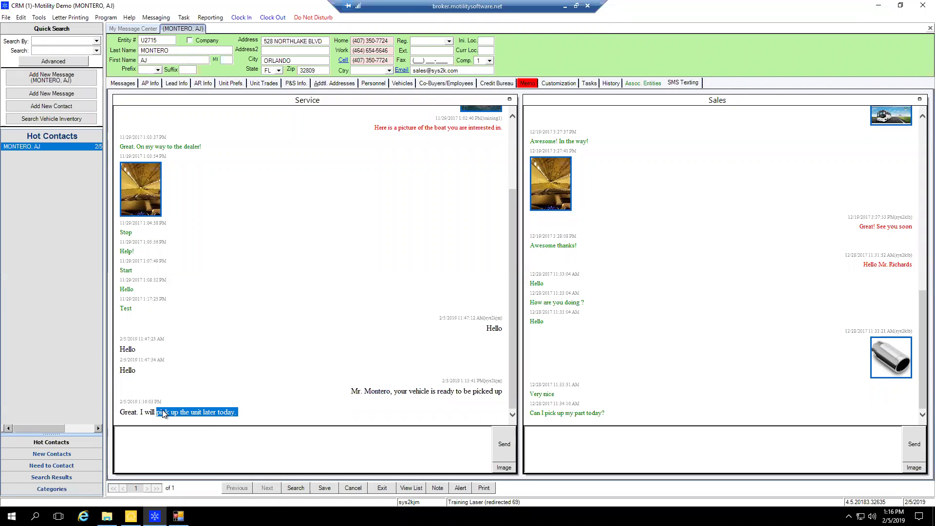
pyautogui.click(145, 434)
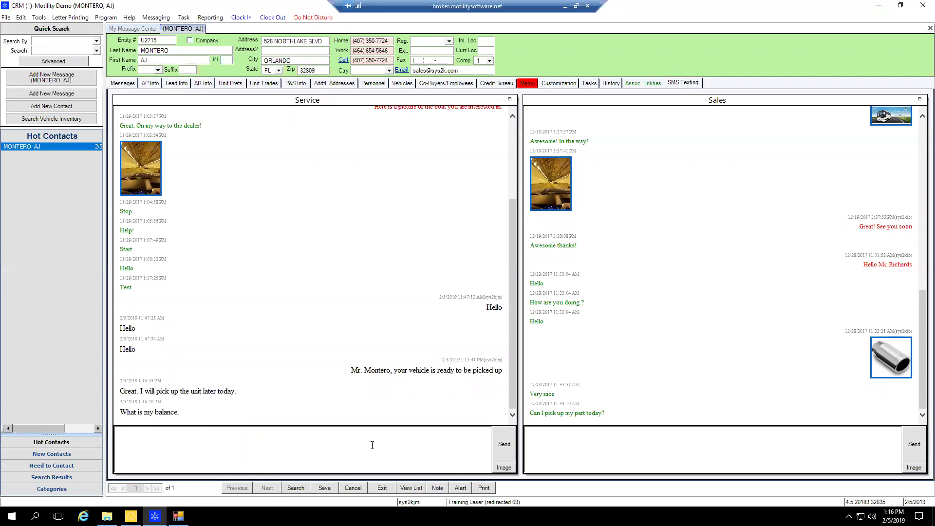
pyautogui.write('YOu totla')
pyautogui.press('BackSpace')
pyautogui.press('BackSpace')
pyautogui.write('due is 108.52')
pyautogui.click(154, 430)
pyautogui.write('$')
pyautogui.click(504, 446)
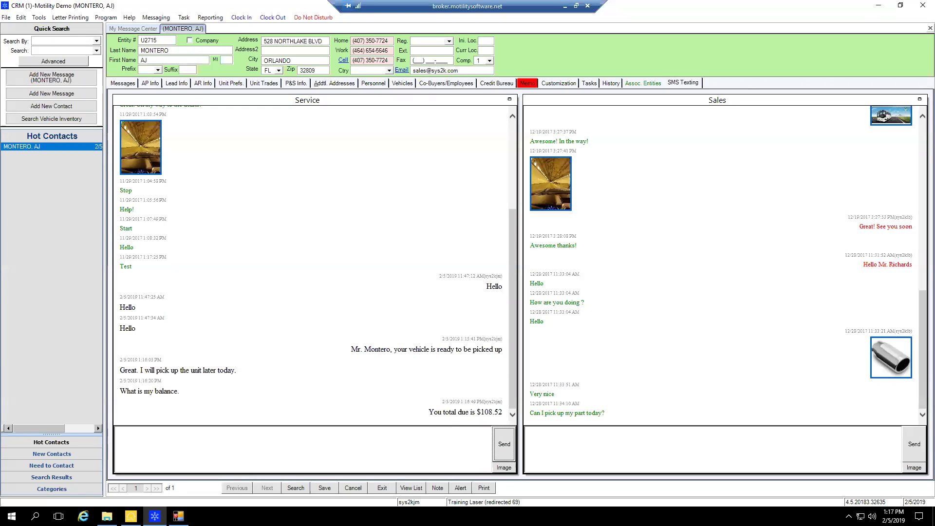
# Step: View the file picker for attaching an image, and review the earlier picture messages in the Service conversation
pyautogui.moveTo(178, 516)
pyautogui.click(503, 470)
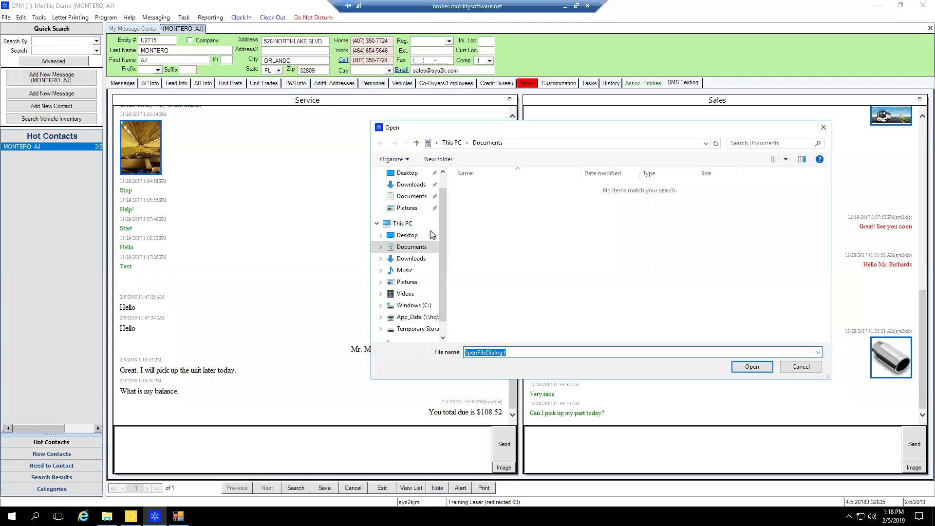
pyautogui.click(823, 127)
pyautogui.scroll(3, 505, 238)
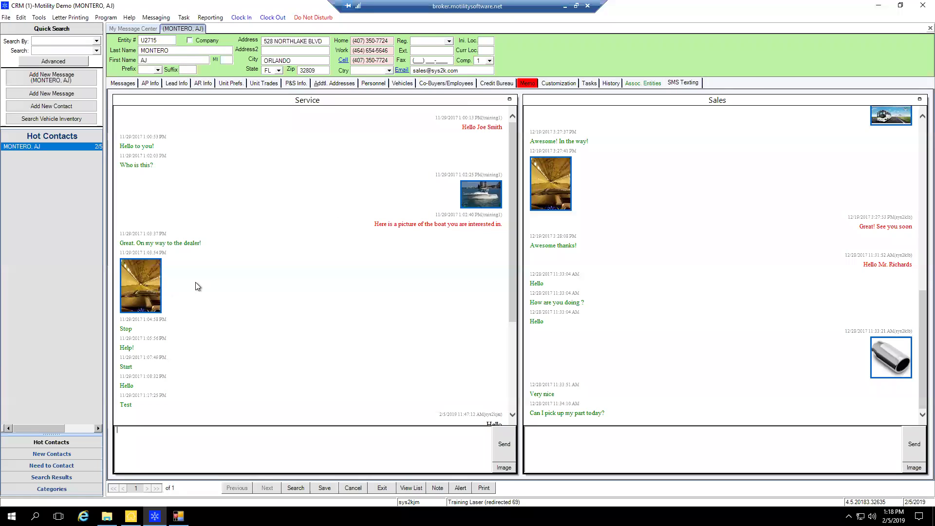
pyautogui.scroll(-3, 197, 286)
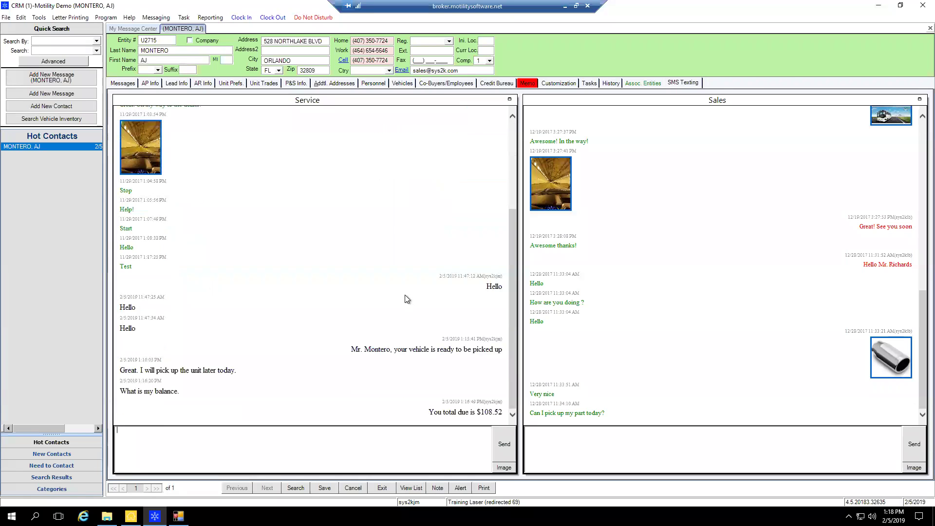
pyautogui.moveTo(516, 381)
pyautogui.mouseDown()
pyautogui.moveTo(510, 276)
pyautogui.moveTo(514, 398)
pyautogui.mouseUp()
pyautogui.scroll(1, 513, 180)
pyautogui.scroll(5, 515, 184)
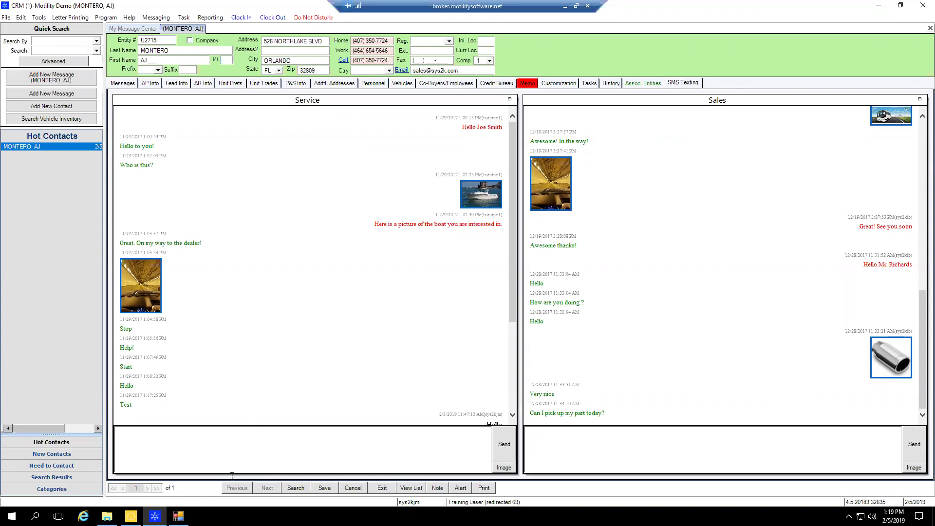
# Step: Switch to the Infinity Messaging List and show the conversations of the Sales messaging service
pyautogui.moveTo(179, 516)
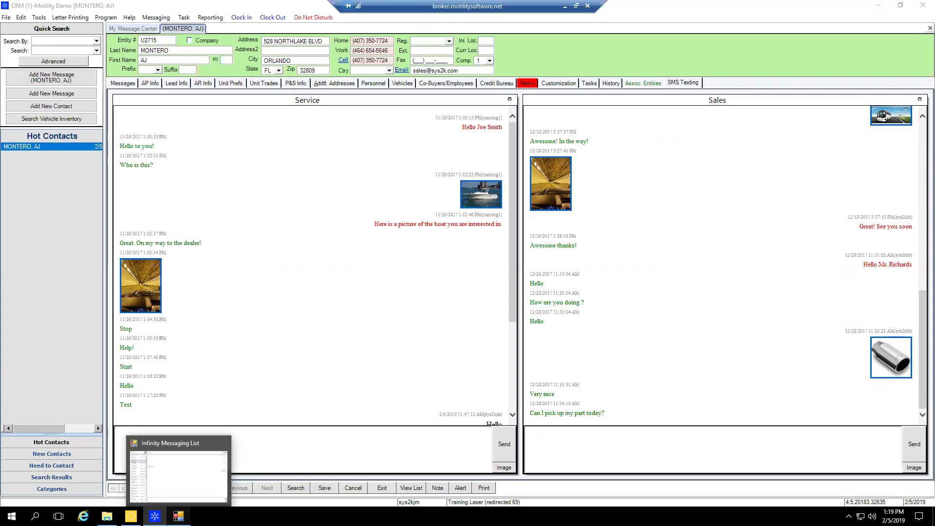
pyautogui.click(193, 477)
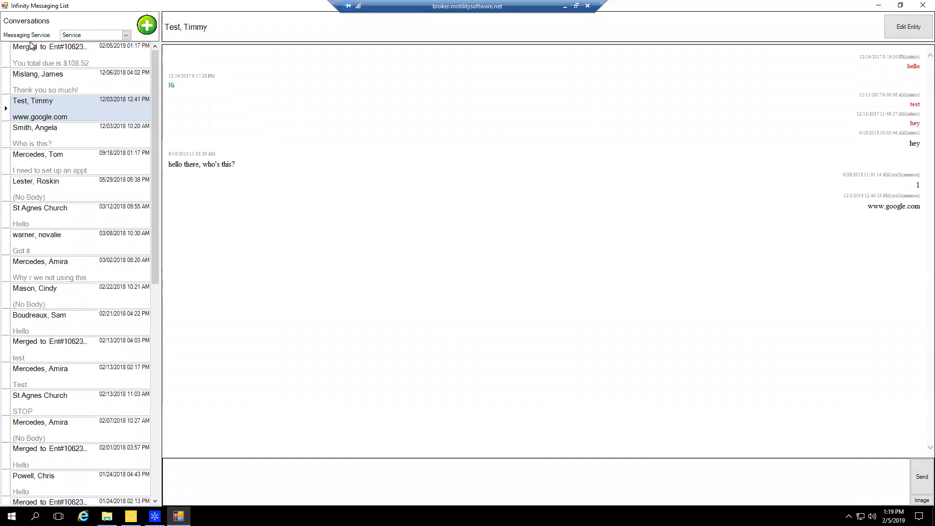
pyautogui.click(125, 35)
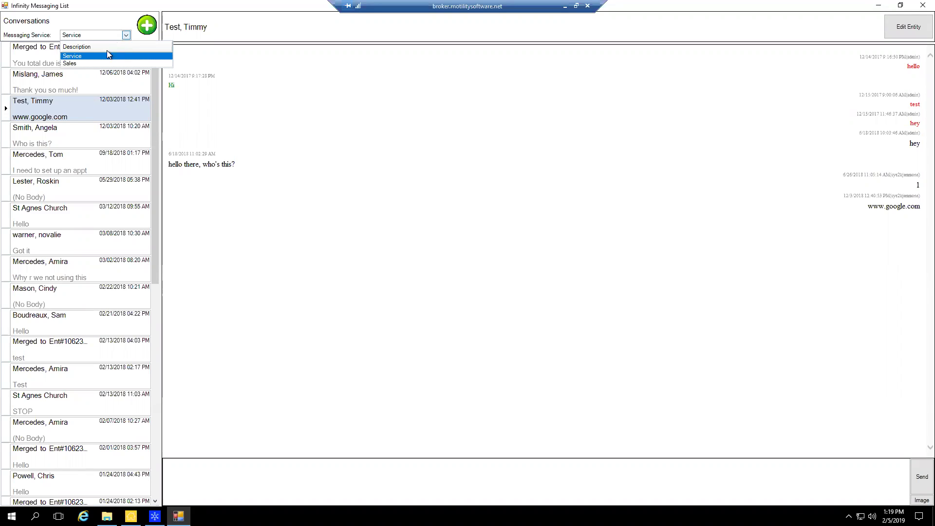
pyautogui.click(71, 64)
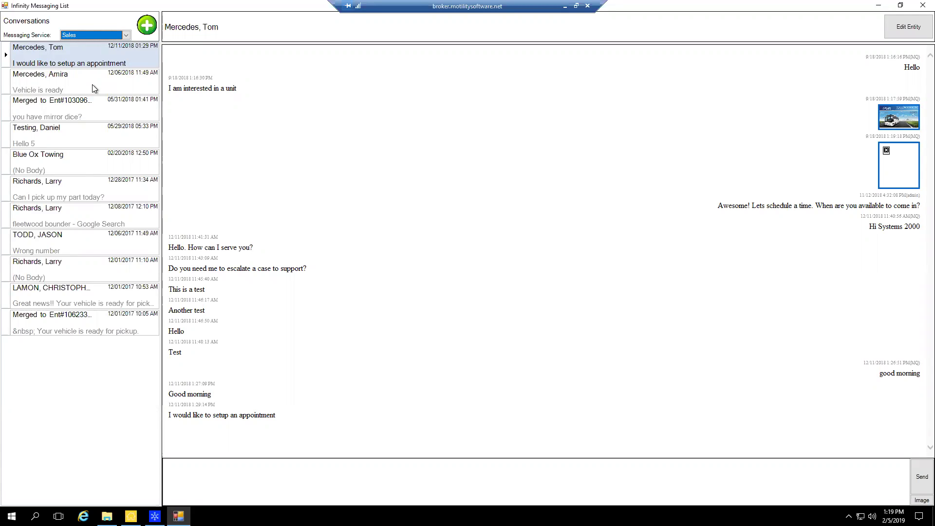
# Step: Look through the first four Sales conversations, and return the list to the Service messaging service
pyautogui.click(62, 63)
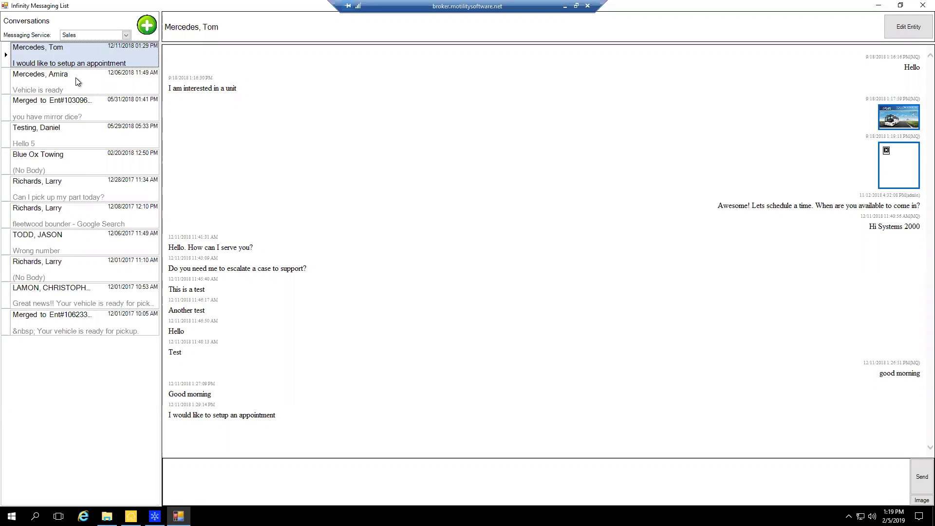
pyautogui.click(75, 78)
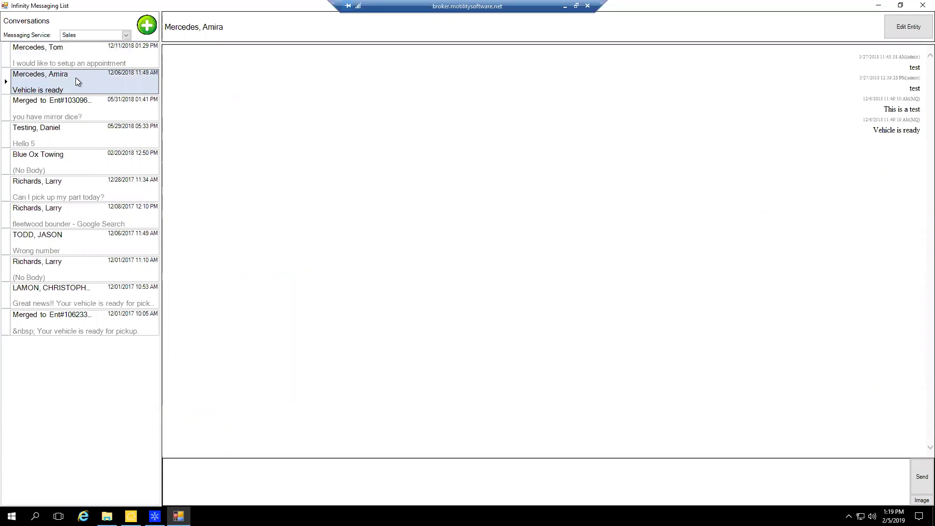
pyautogui.click(89, 113)
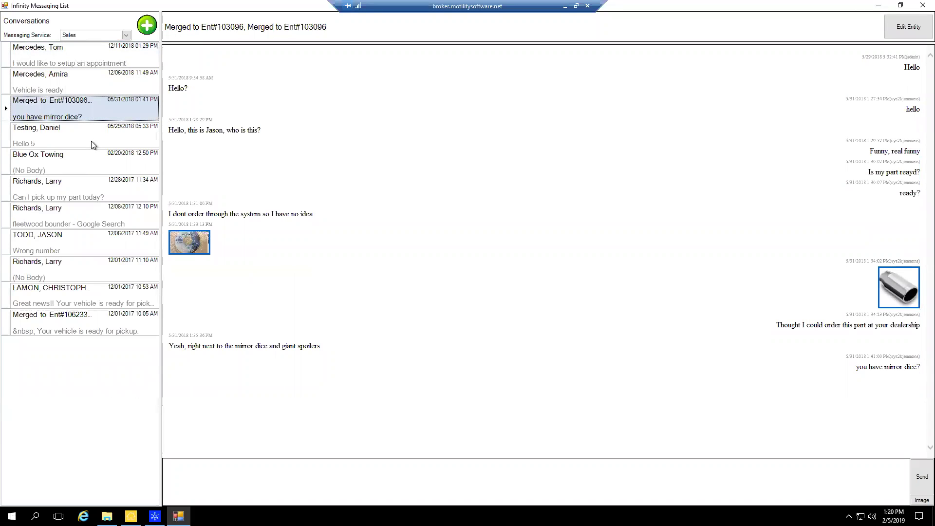
pyautogui.click(91, 137)
pyautogui.click(123, 35)
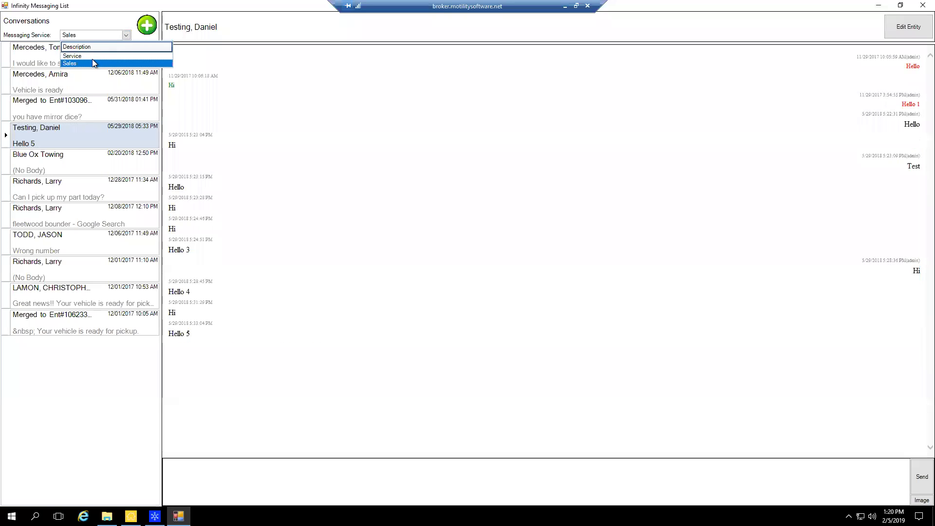
pyautogui.click(69, 56)
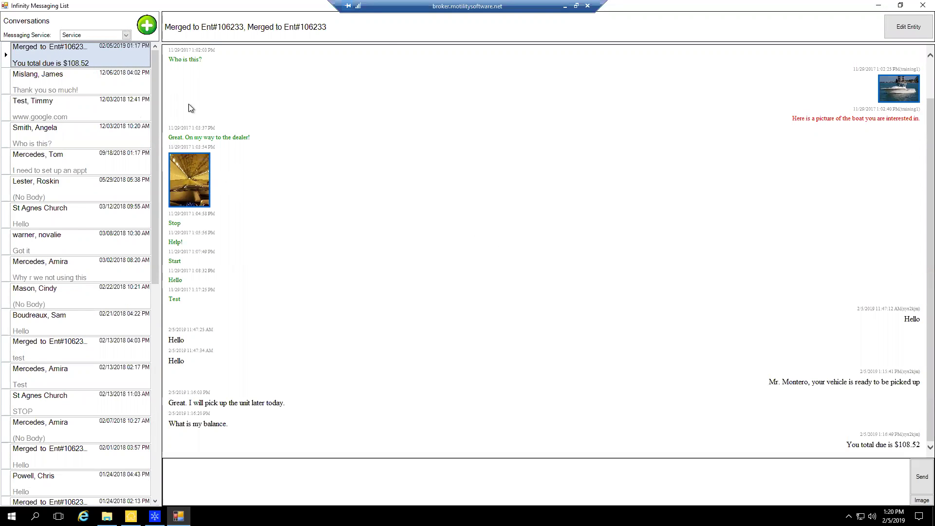
# Step: Start a new Service conversation by searching the entities by last name and choosing a matching customer
pyautogui.click(147, 29)
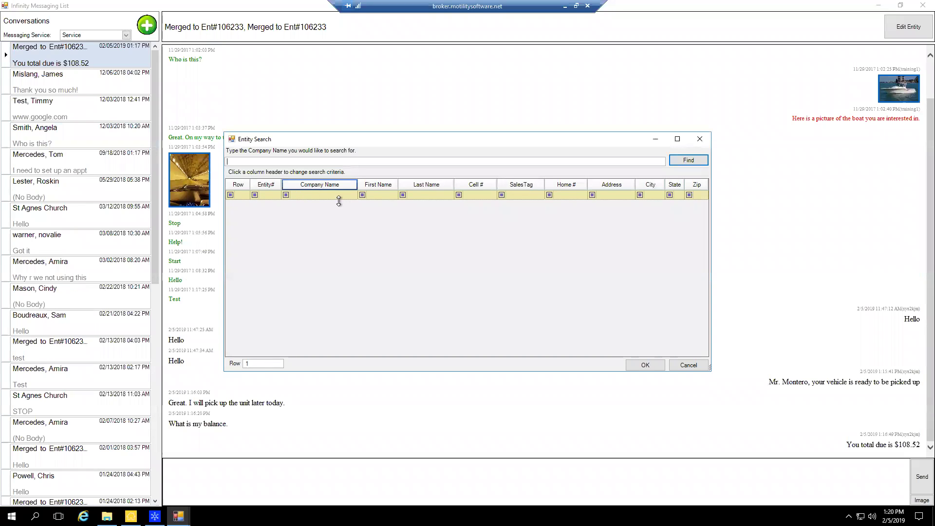
pyautogui.click(378, 185)
pyautogui.click(404, 185)
pyautogui.click(285, 162)
pyautogui.write('montero')
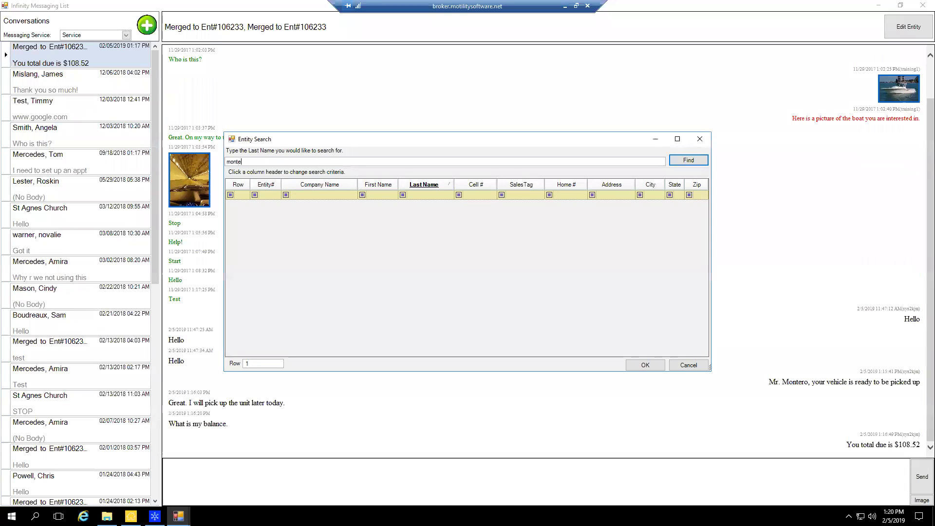
pyautogui.press('Return')
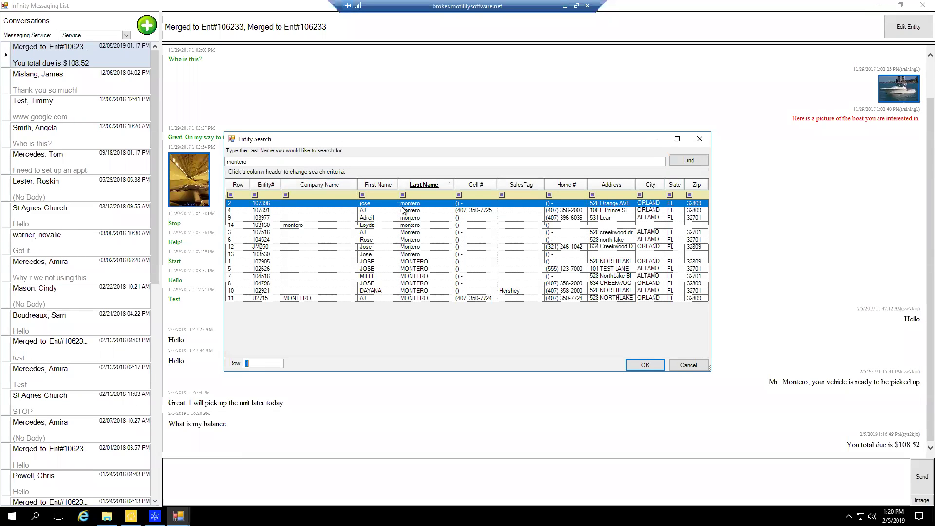
pyautogui.click(397, 269)
pyautogui.click(645, 366)
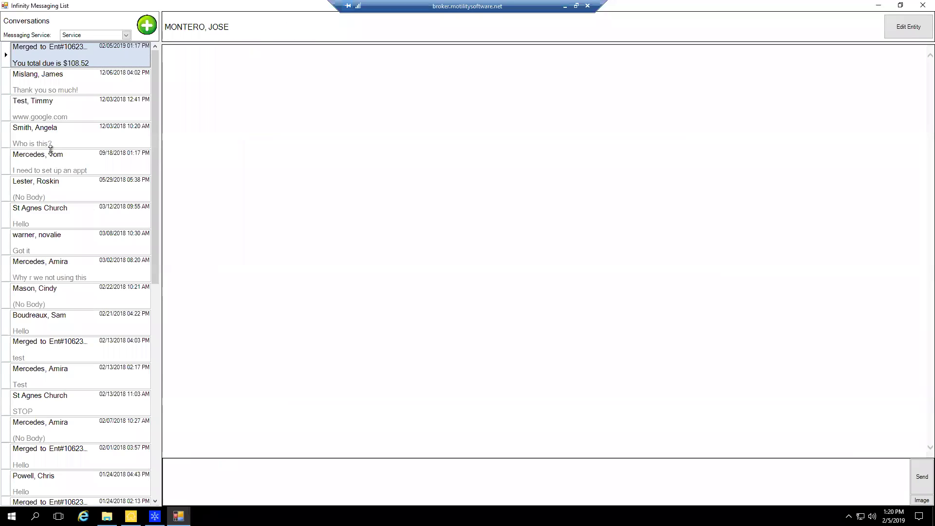
# Step: Try to send the message "Test Text" to the chosen customer
pyautogui.click(195, 474)
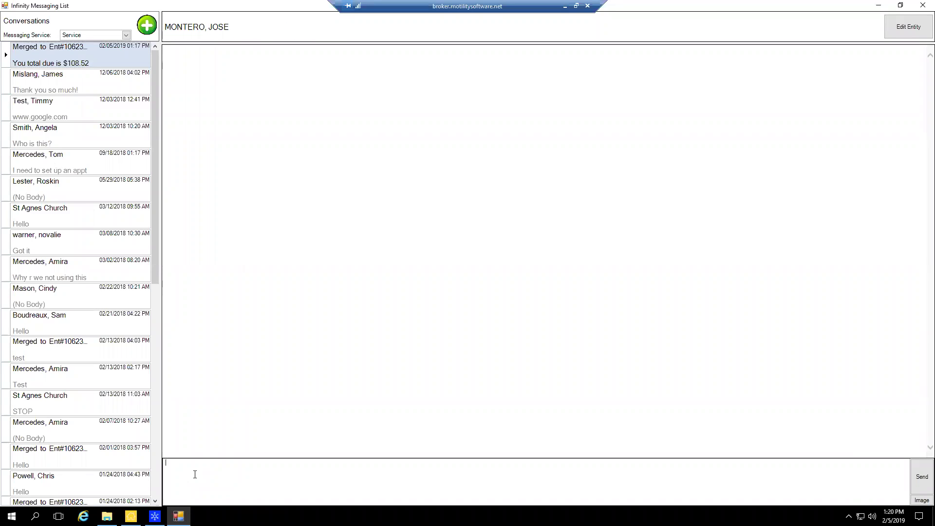
pyautogui.write('Test Text')
pyautogui.press('Return')
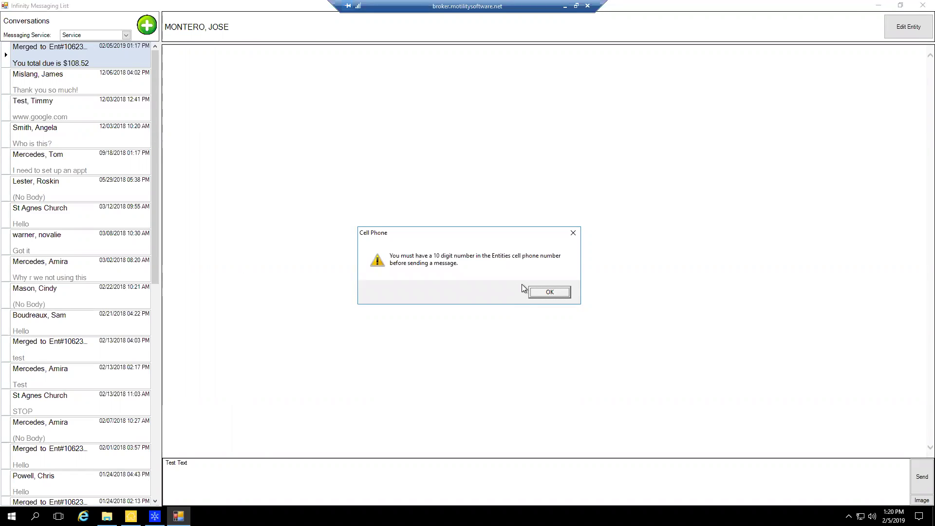
pyautogui.click(554, 294)
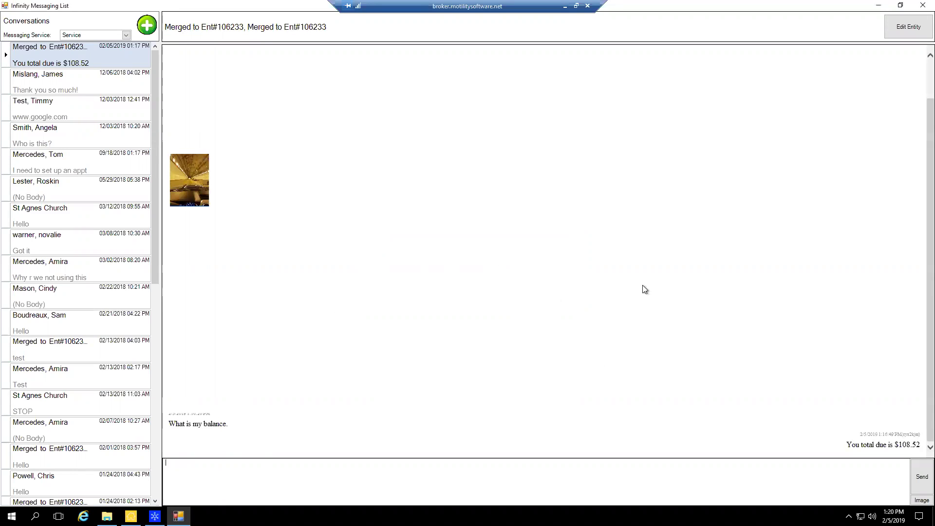
# Step: Start another new Service conversation with a customer found by repeating the last name search
pyautogui.click(85, 63)
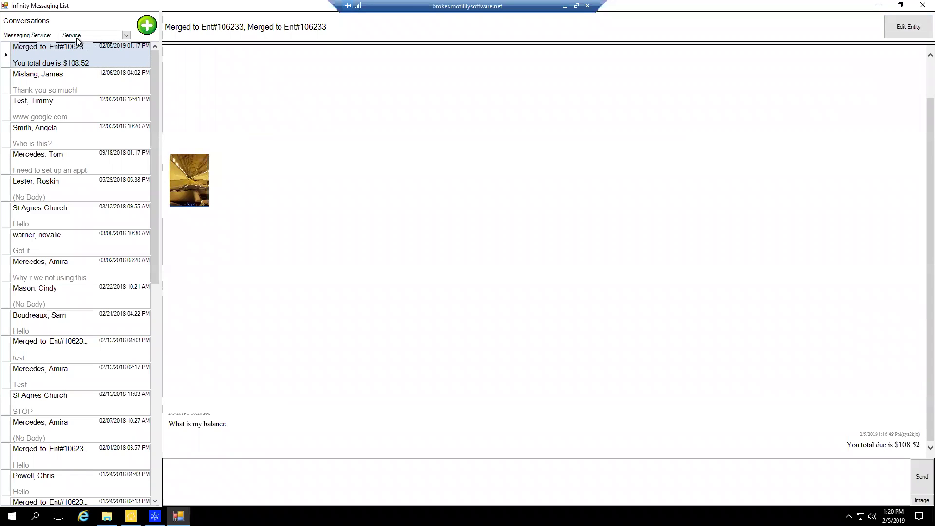
pyautogui.click(147, 24)
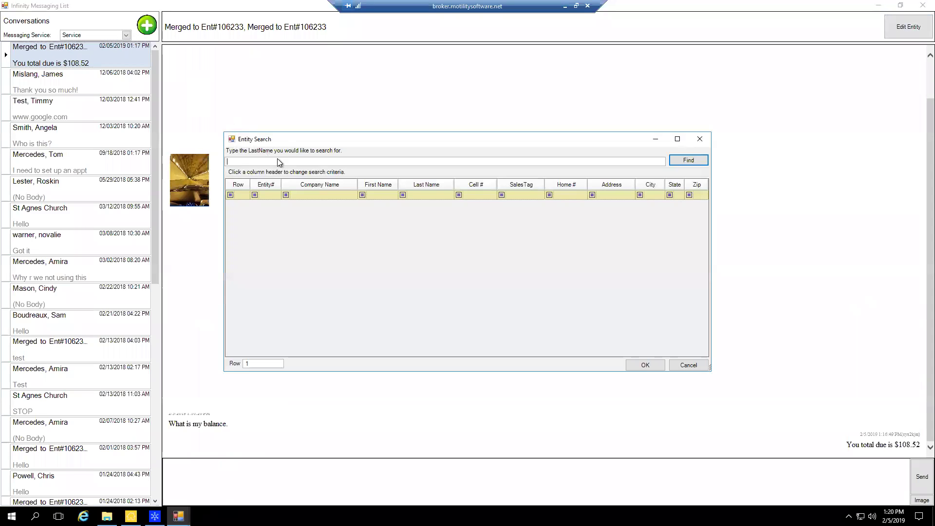
pyautogui.click(300, 183)
pyautogui.click(426, 185)
pyautogui.click(344, 161)
pyautogui.write('ontero')
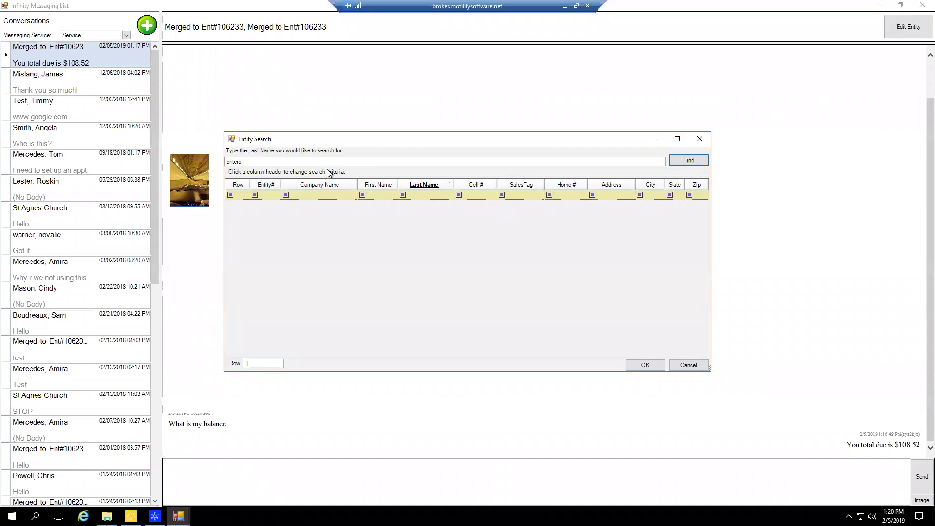
pyautogui.doubleClick(236, 161)
pyautogui.write('montero')
pyautogui.click(678, 160)
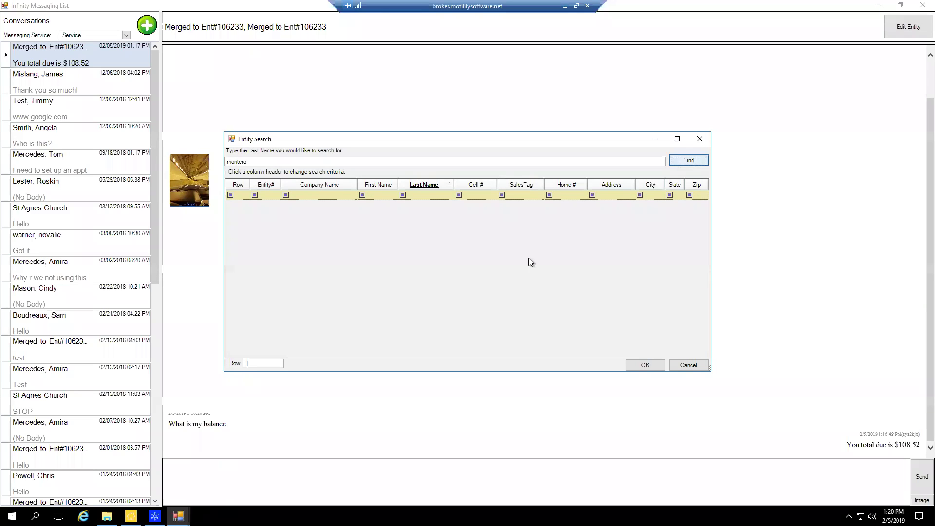
pyautogui.click(376, 262)
pyautogui.click(641, 365)
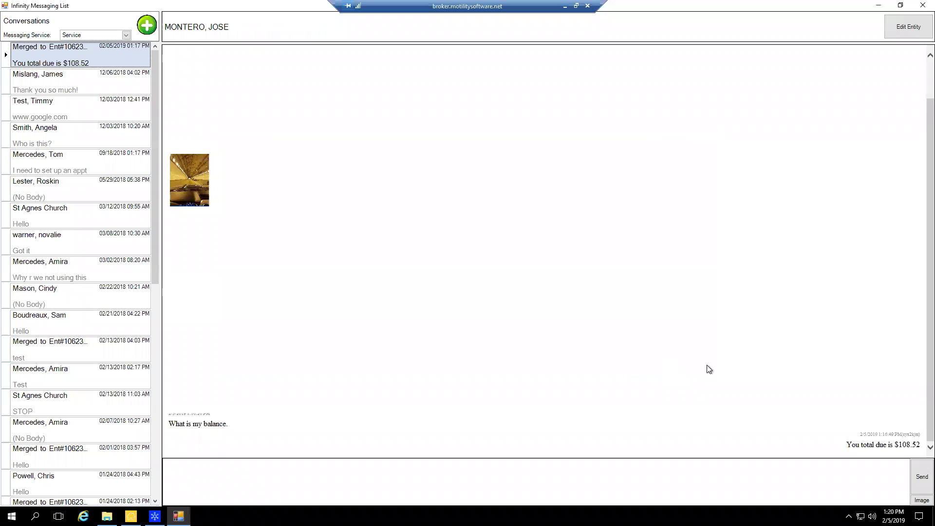
# Step: Open the customer's entity record from the conversation, and view its cell phone field and lead information
pyautogui.click(910, 28)
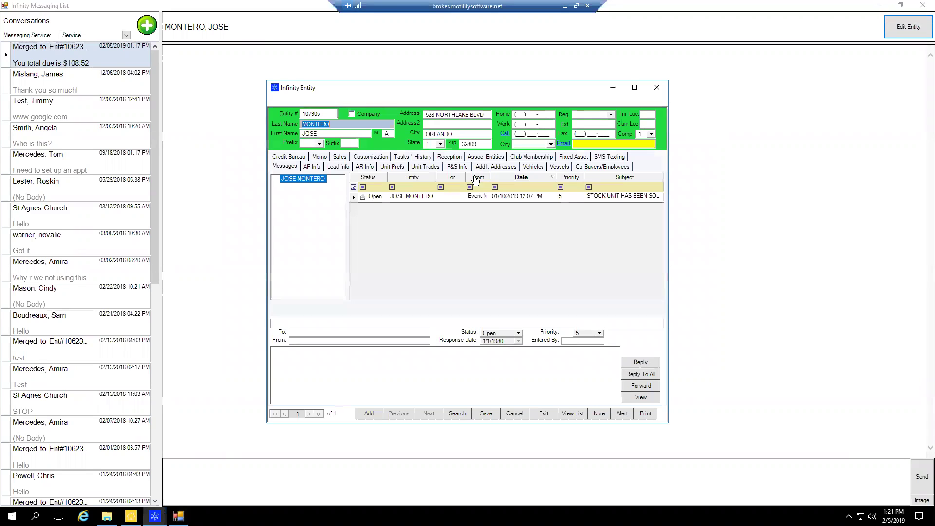
pyautogui.click(554, 133)
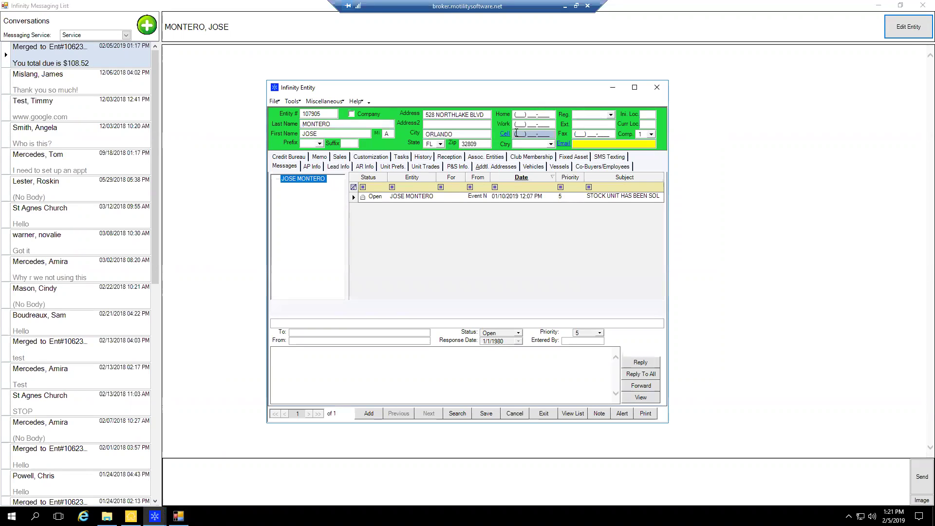
pyautogui.click(338, 166)
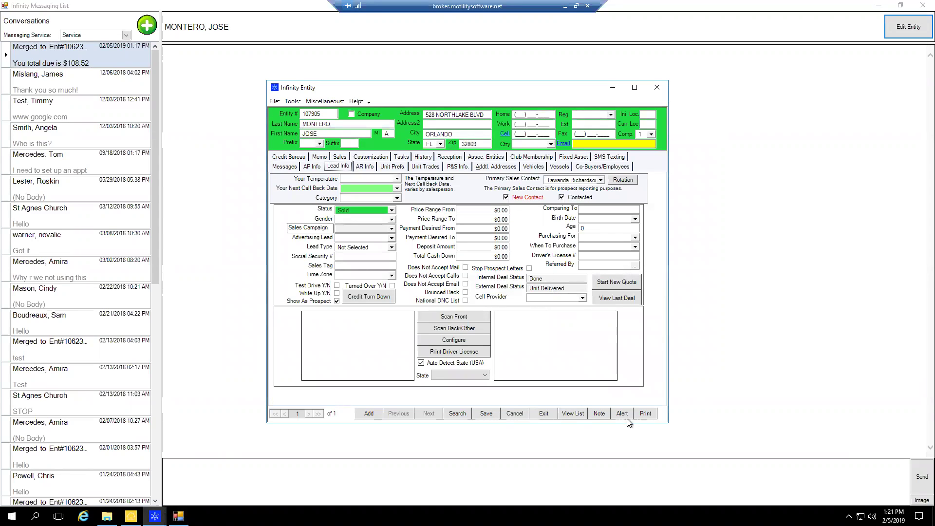
# Step: Close the customer's entity record without changes and list the Sales conversations instead of the Service ones
pyautogui.click(544, 414)
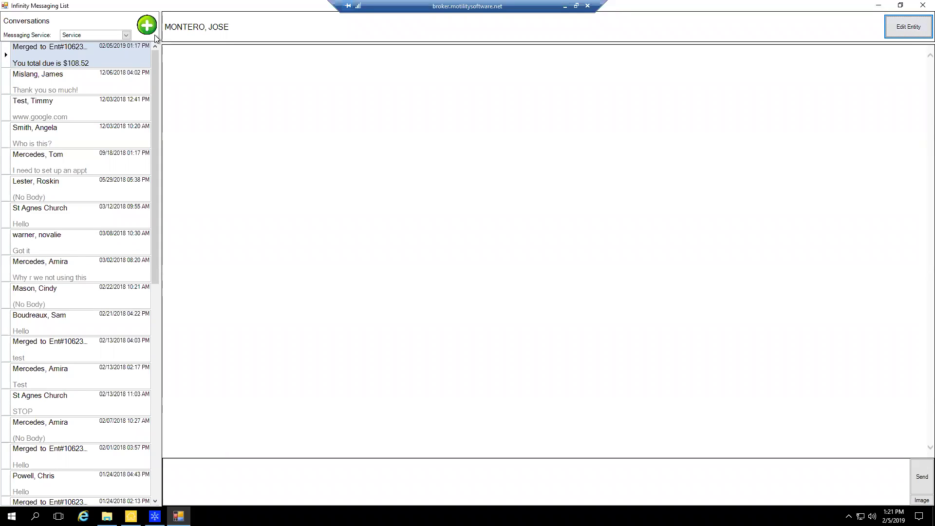
pyautogui.click(126, 35)
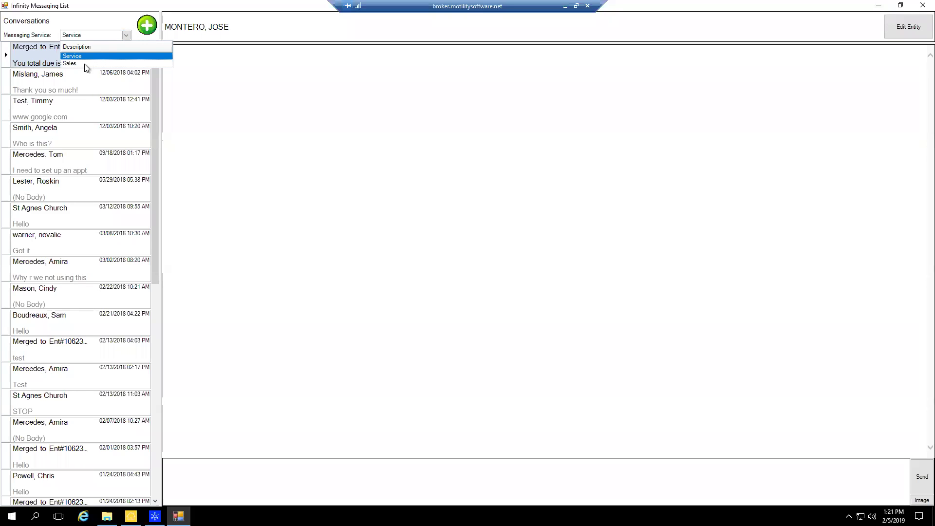
pyautogui.click(83, 64)
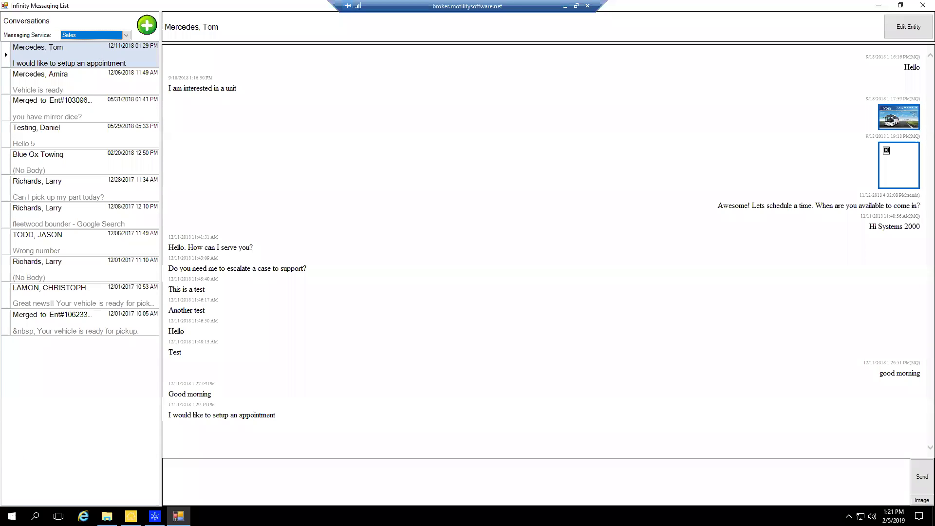
# Step: Check the customer's texting threads in the CRM, and review several customers' Service conversations in the Infinity Messaging List
pyautogui.click(155, 516)
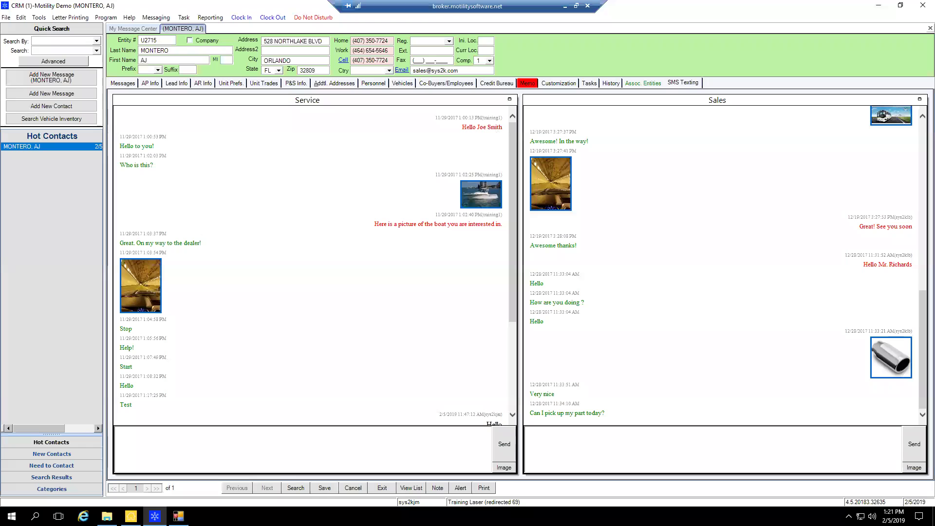
pyautogui.hotkey('alt', 'Tab')
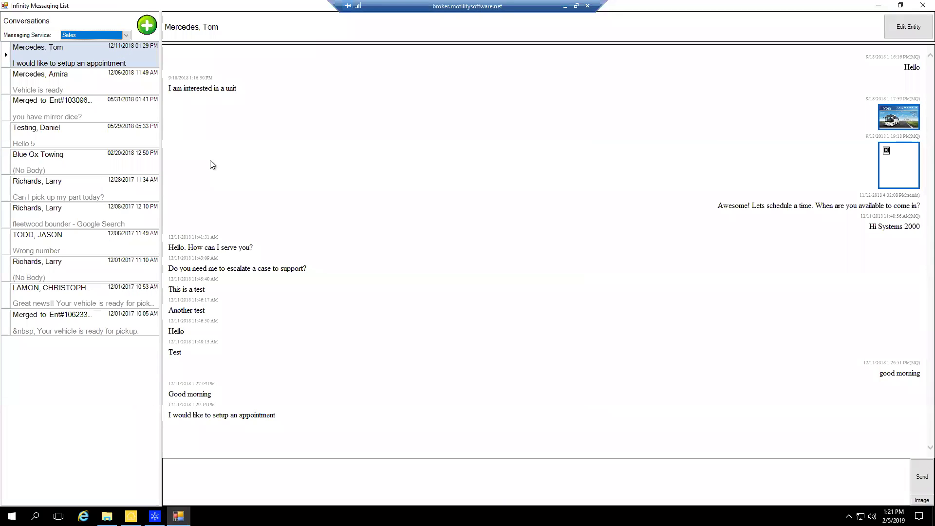
pyautogui.click(125, 34)
pyautogui.click(95, 55)
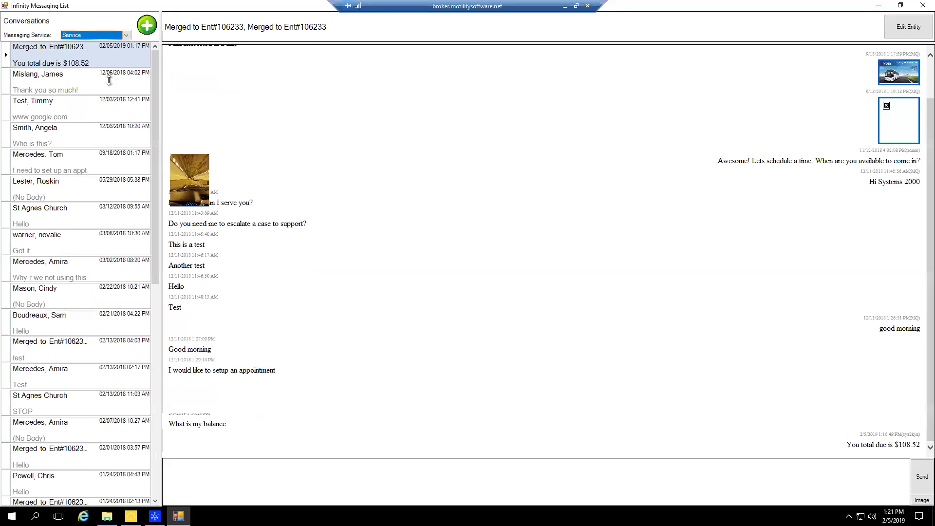
pyautogui.click(61, 87)
pyautogui.click(63, 115)
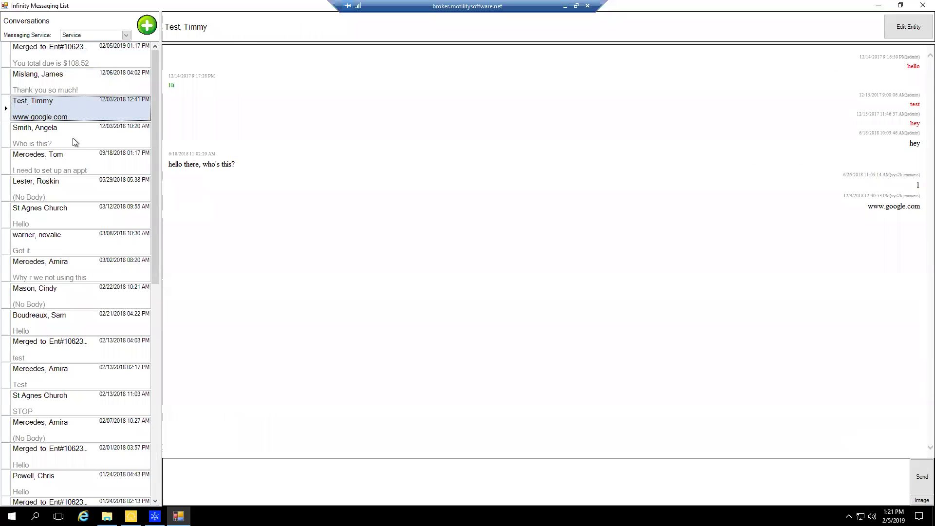
pyautogui.click(74, 139)
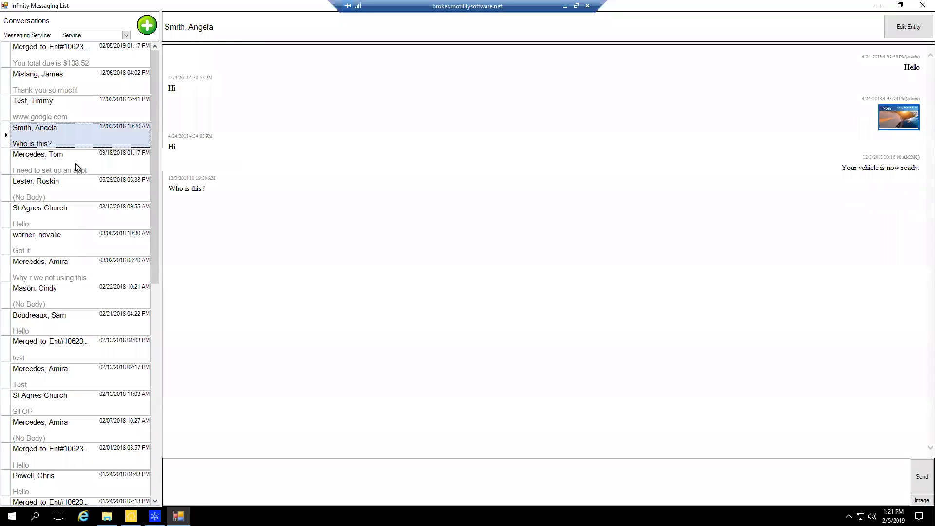
# Step: Switch the messaging service to Sales and review the conversations down the list through the "Wrong number" thread
pyautogui.click(126, 35)
pyautogui.click(78, 64)
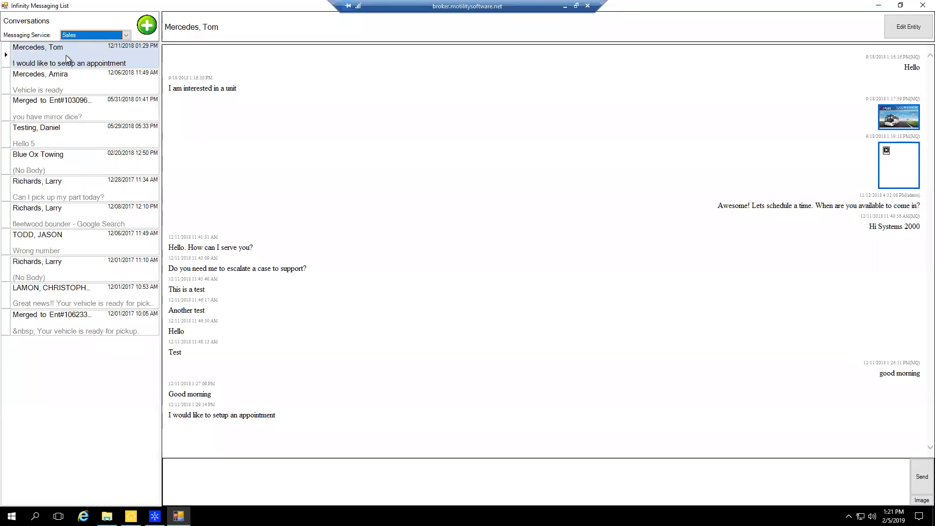
pyautogui.click(68, 61)
pyautogui.click(65, 83)
pyautogui.click(66, 114)
pyautogui.click(66, 137)
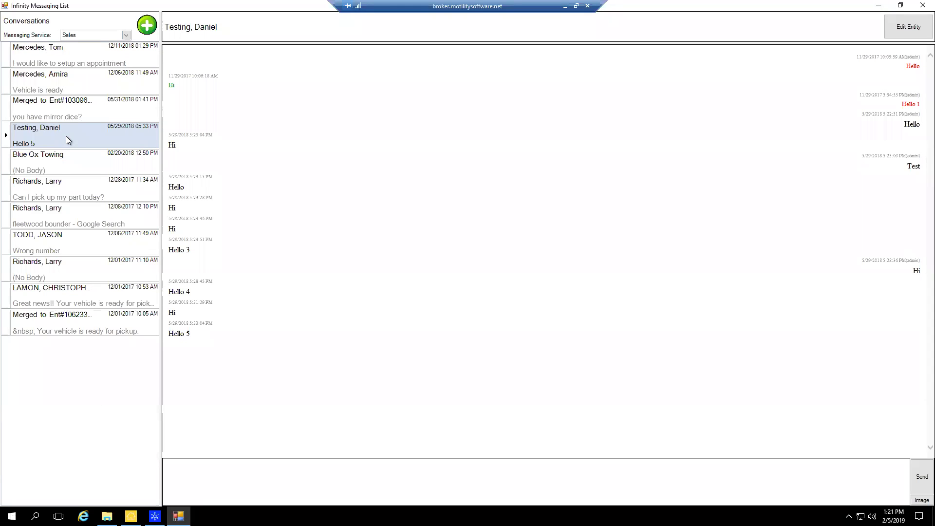
pyautogui.click(57, 165)
pyautogui.click(70, 199)
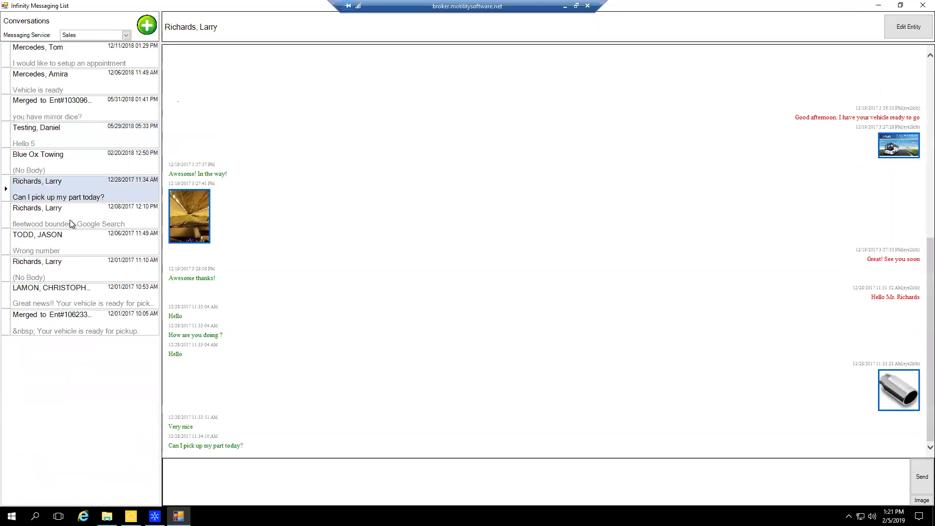
pyautogui.click(70, 220)
pyautogui.click(97, 247)
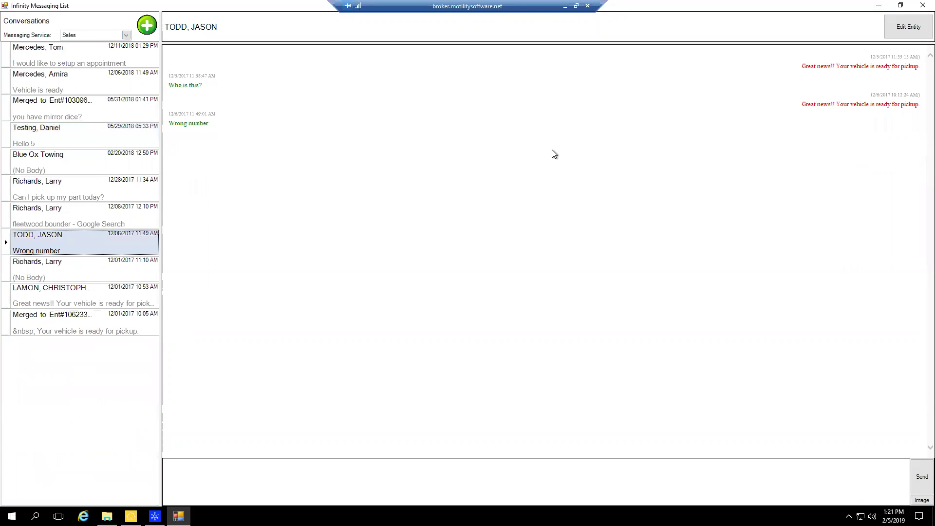
# Step: Close the Infinity Messaging List and view the open customer's lead information in the CRM
pyautogui.click(918, 8)
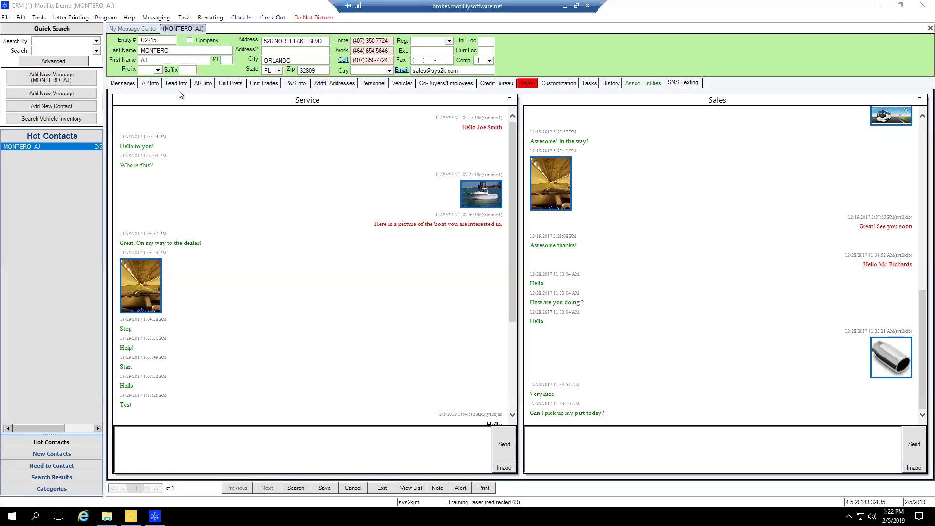
pyautogui.click(174, 85)
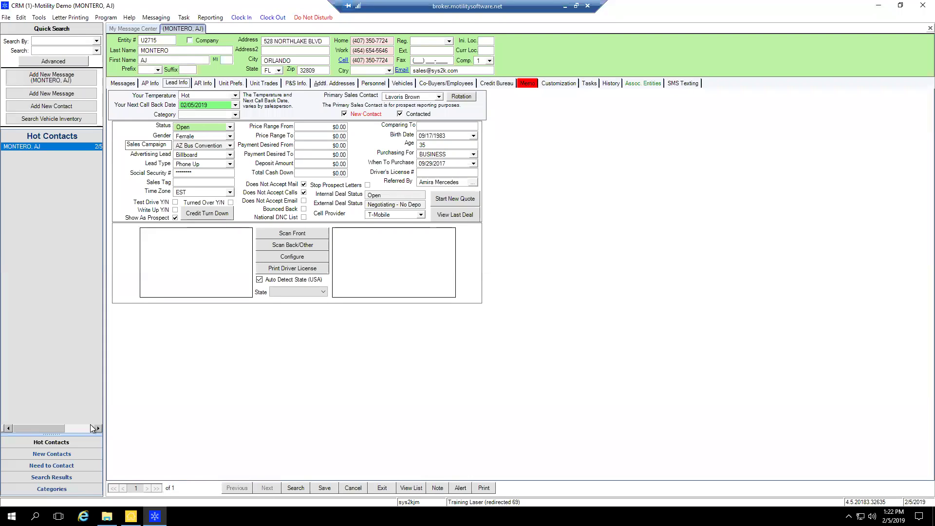
# Step: Minimize the CRM and the Infinity Main Menu to show the desktop
pyautogui.moveTo(154, 516)
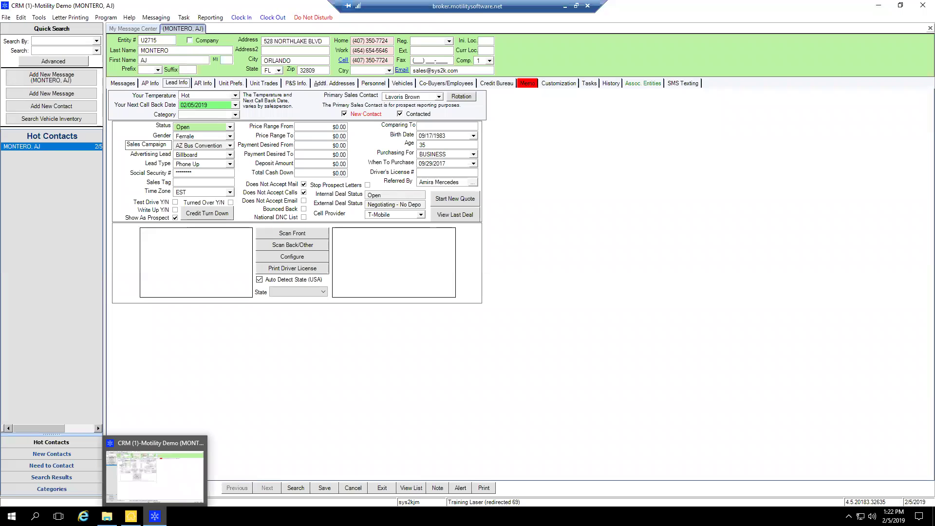
pyautogui.click(882, 5)
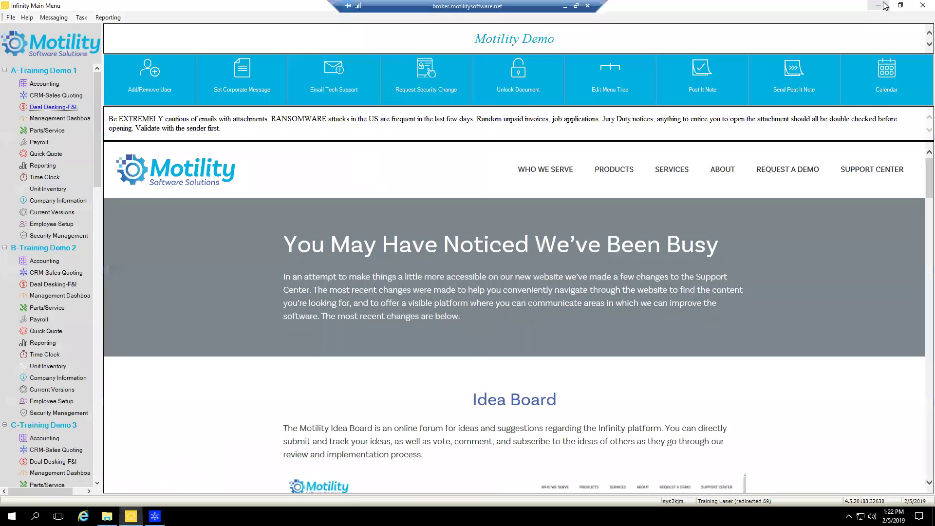
pyautogui.click(883, 5)
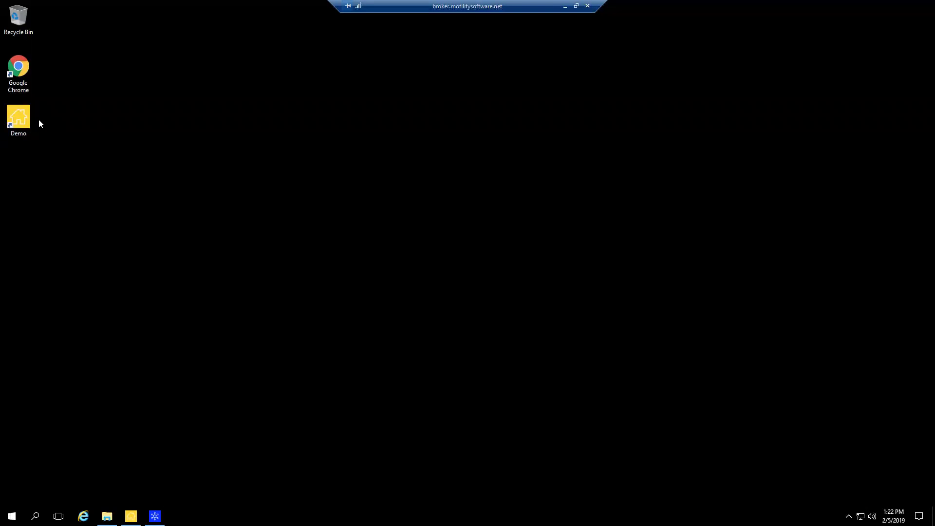